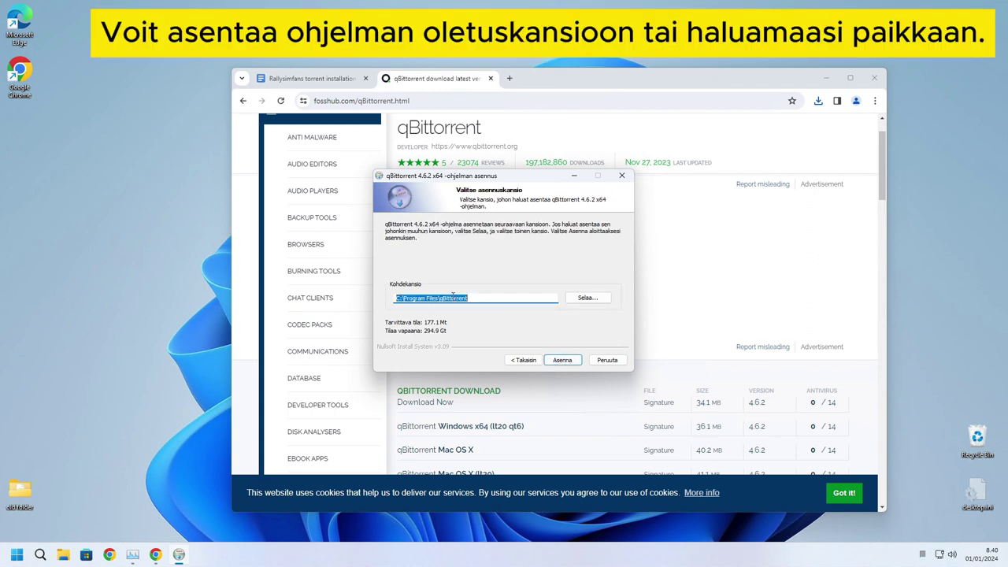
Step: Install qBittorrent into C:\qBittorrent and finish the setup without launching the program
{"action": "left_click", "coordinate": [436, 297]}
{"action": "left_click_drag", "start_coordinate": [438, 298], "coordinate": [403, 303]}
{"action": "key", "text": "BackSpace"}
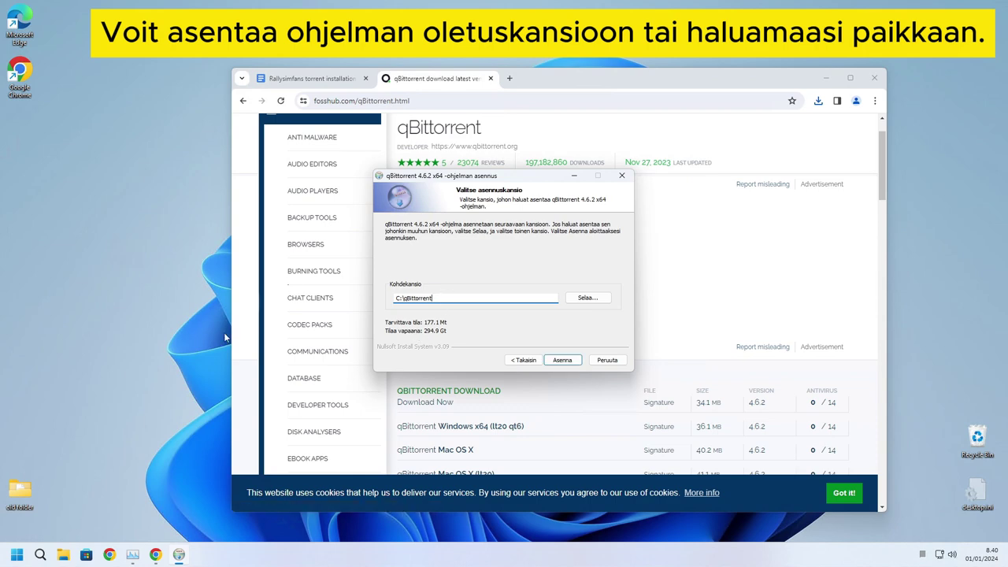
{"action": "left_click", "coordinate": [59, 556]}
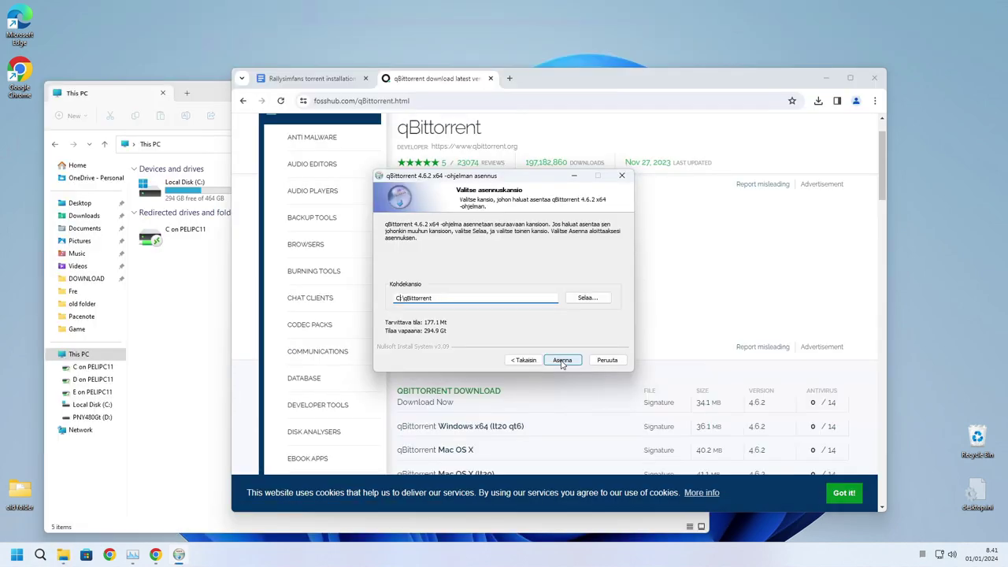
{"action": "left_click", "coordinate": [562, 360]}
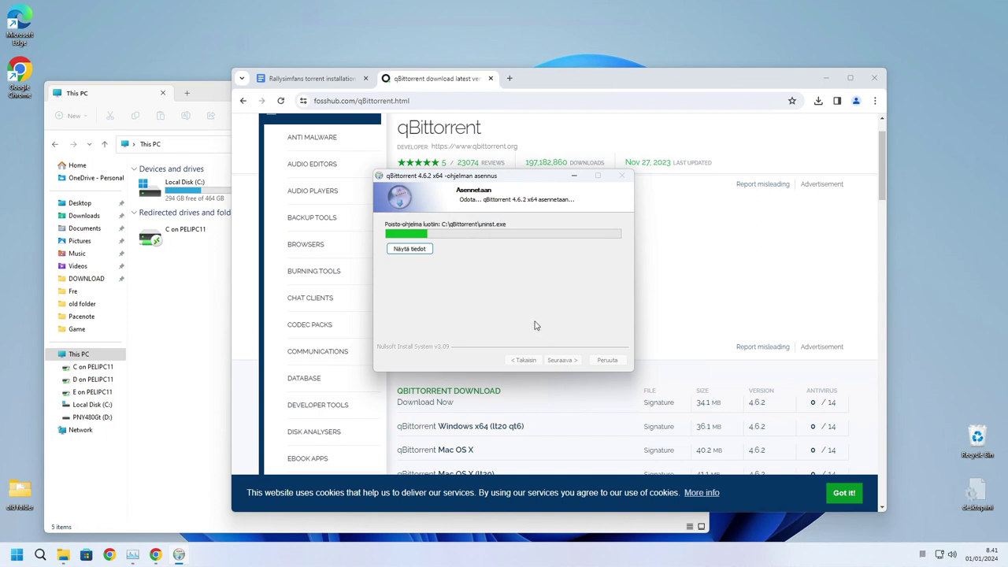
{"action": "left_click", "coordinate": [471, 263]}
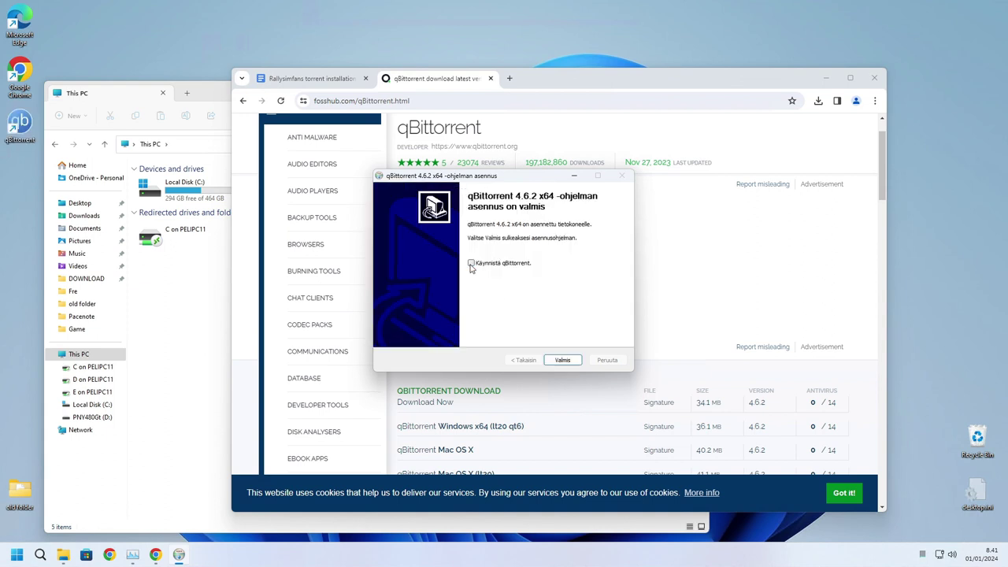
{"action": "left_click", "coordinate": [562, 360]}
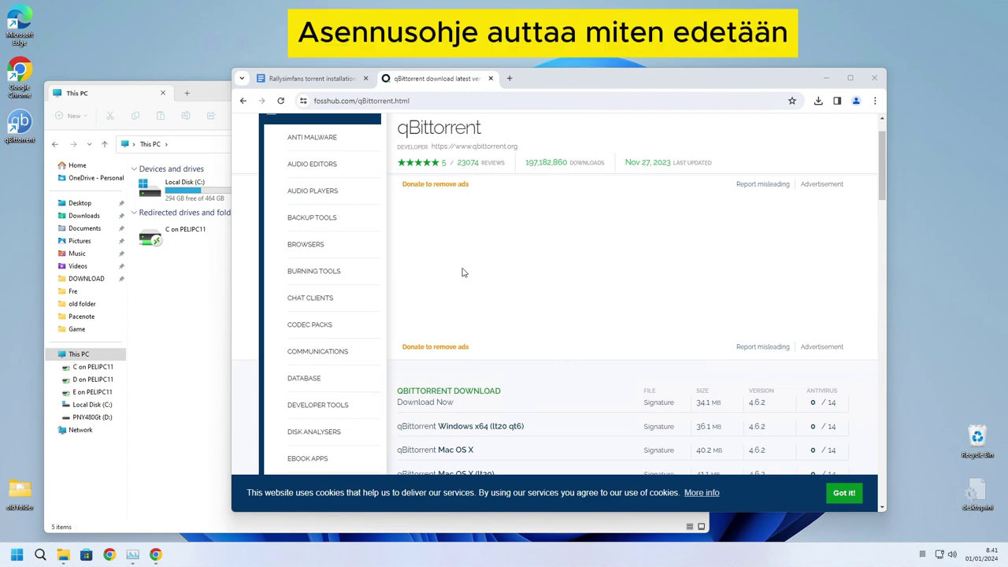
Step: Review the Rallysimfans torrent installation guide's instructions on adding the torrent file and choosing its save location
{"action": "left_click", "coordinate": [326, 79]}
{"action": "scroll", "coordinate": [516, 312], "scroll_direction": "down", "scroll_amount": 10}
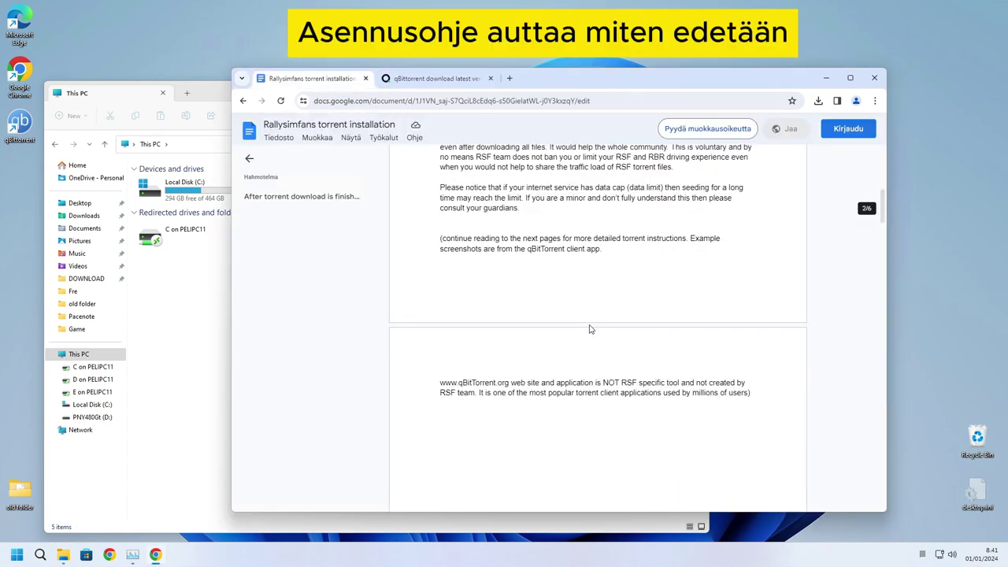
{"action": "scroll", "coordinate": [587, 324], "scroll_direction": "down", "scroll_amount": 3}
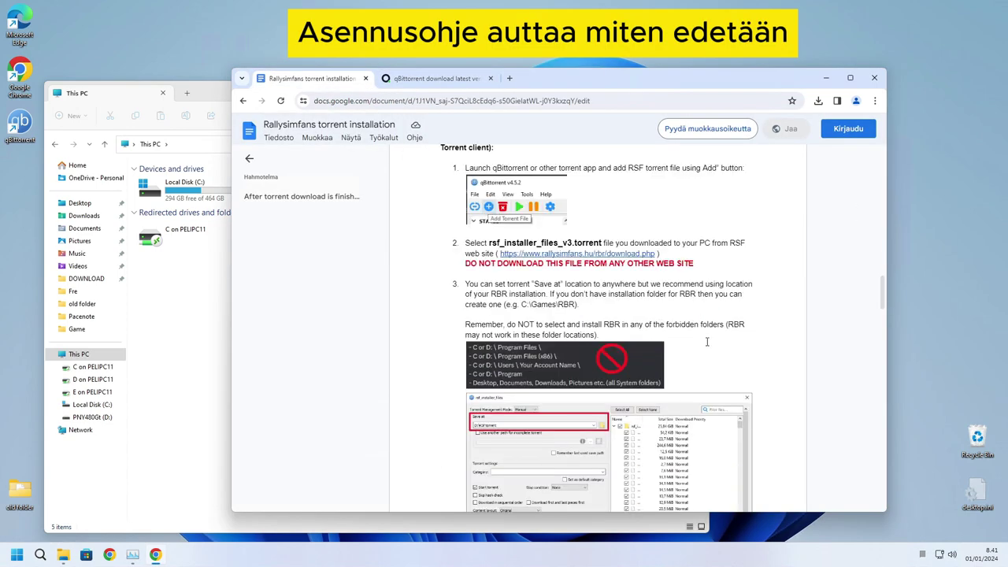
{"action": "scroll", "coordinate": [716, 334], "scroll_direction": "down", "scroll_amount": 1}
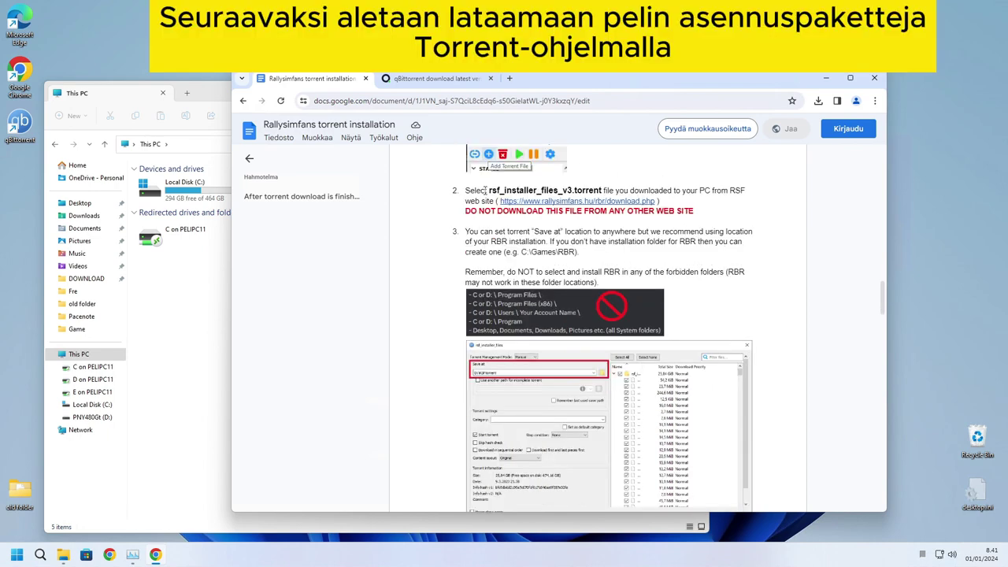
{"action": "left_click_drag", "start_coordinate": [466, 188], "coordinate": [615, 192]}
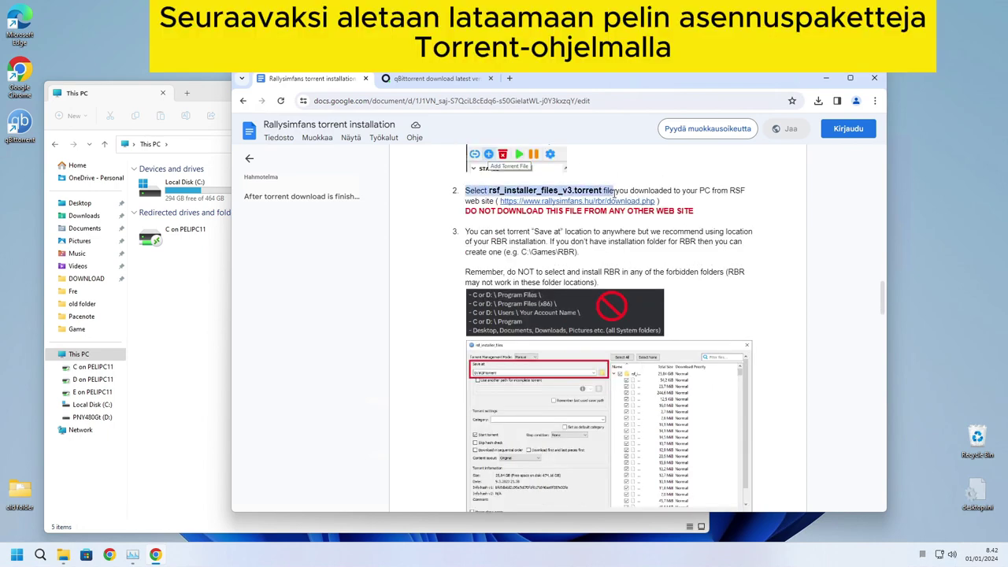
Step: Download rsf_installer_files_V3.torrent from the Rallysimfans RBR download page on rallysimfans.hu
{"action": "left_click_drag", "start_coordinate": [649, 82], "coordinate": [716, 77]}
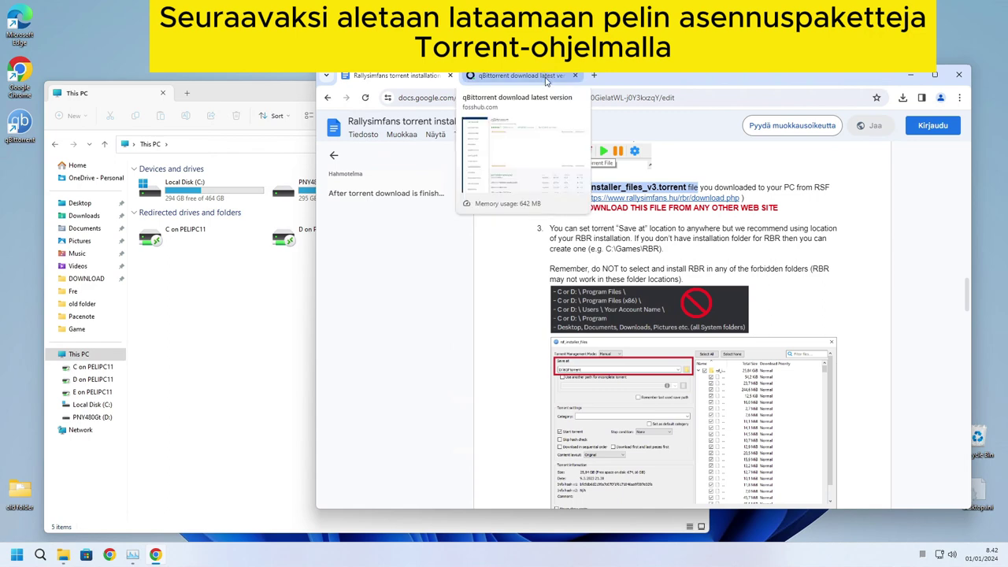
{"action": "left_click", "coordinate": [545, 77]}
{"action": "left_click", "coordinate": [429, 231]}
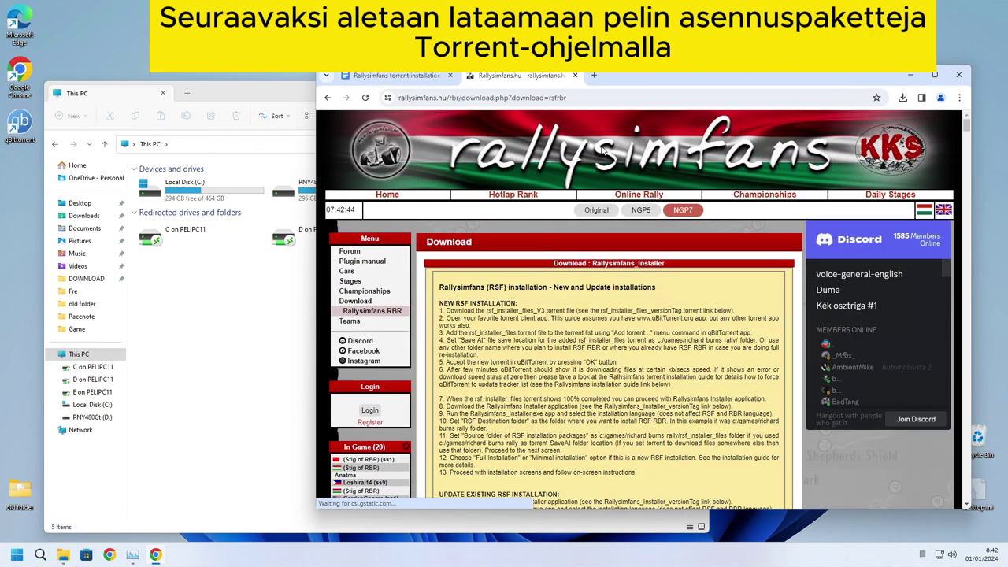
{"action": "scroll", "coordinate": [608, 328], "scroll_direction": "down", "scroll_amount": 3}
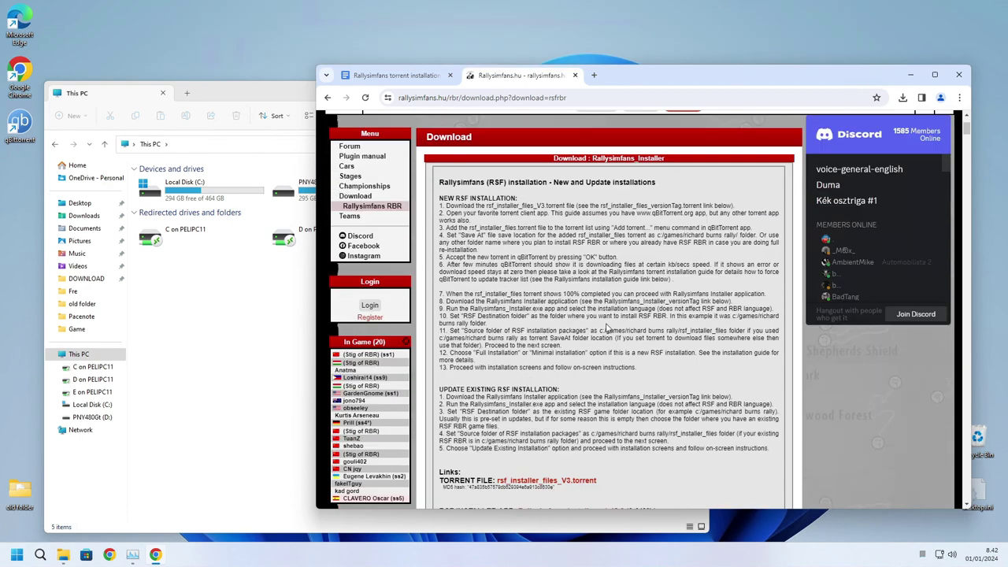
{"action": "scroll", "coordinate": [608, 328], "scroll_direction": "down", "scroll_amount": 1}
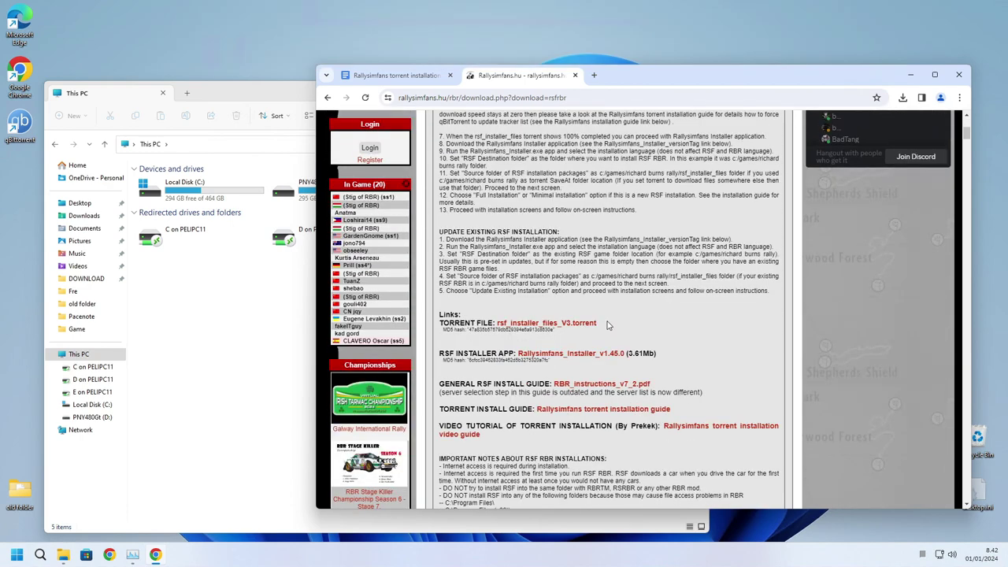
{"action": "scroll", "coordinate": [607, 325], "scroll_direction": "down", "scroll_amount": 1}
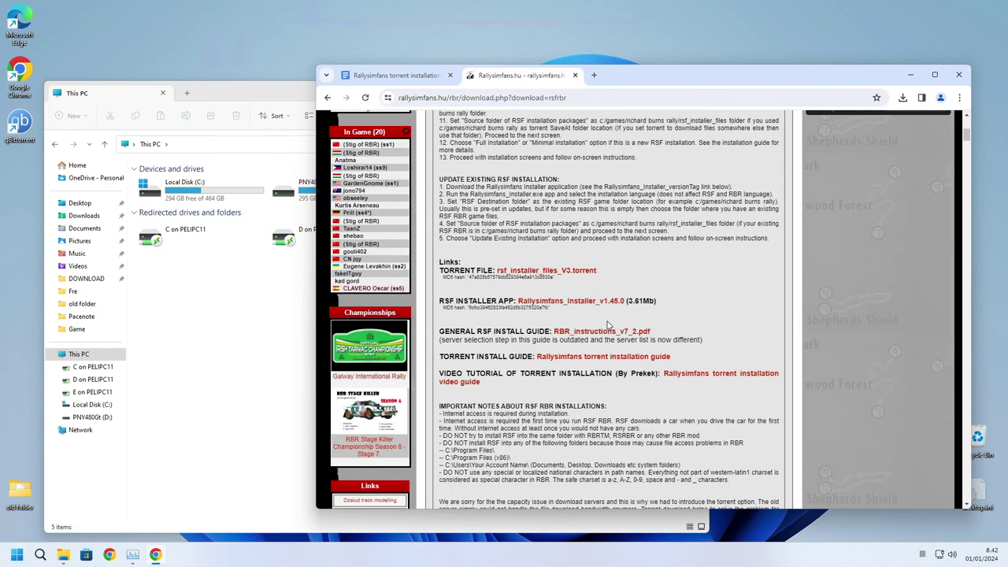
{"action": "left_click", "coordinate": [520, 273]}
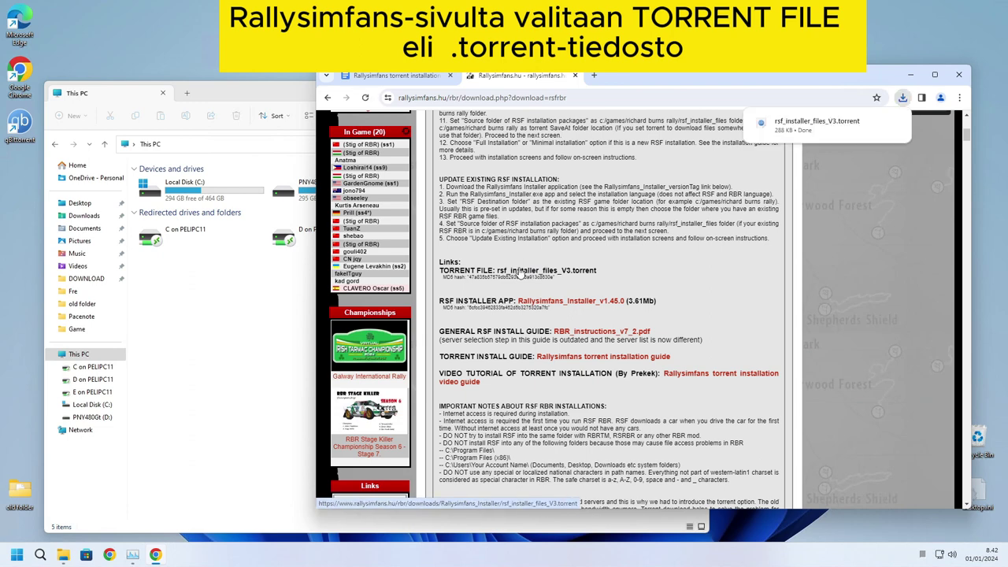
Step: Open the downloaded rsf_installer_files_V3.torrent in qBittorrent, and move and enlarge its torrent options dialog
{"action": "mouse_move", "coordinate": [824, 118]}
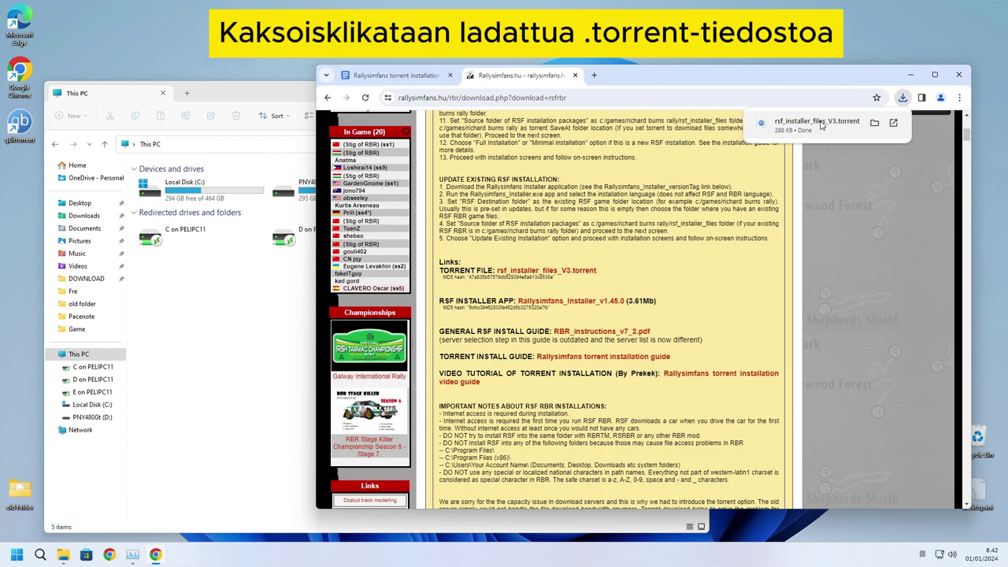
{"action": "double_click", "coordinate": [819, 122]}
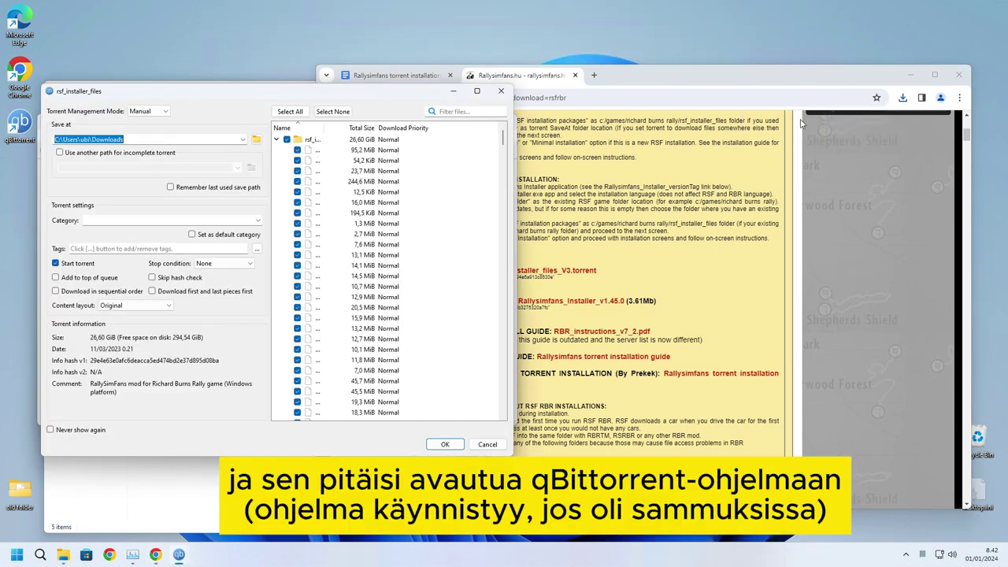
{"action": "left_click_drag", "start_coordinate": [391, 92], "coordinate": [597, 45]}
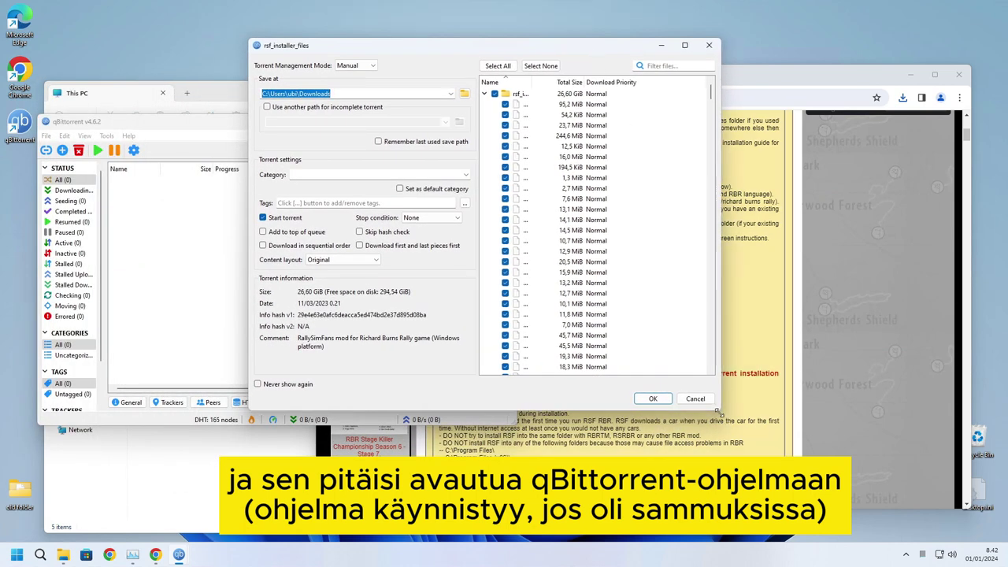
{"action": "left_click_drag", "start_coordinate": [718, 410], "coordinate": [845, 491]}
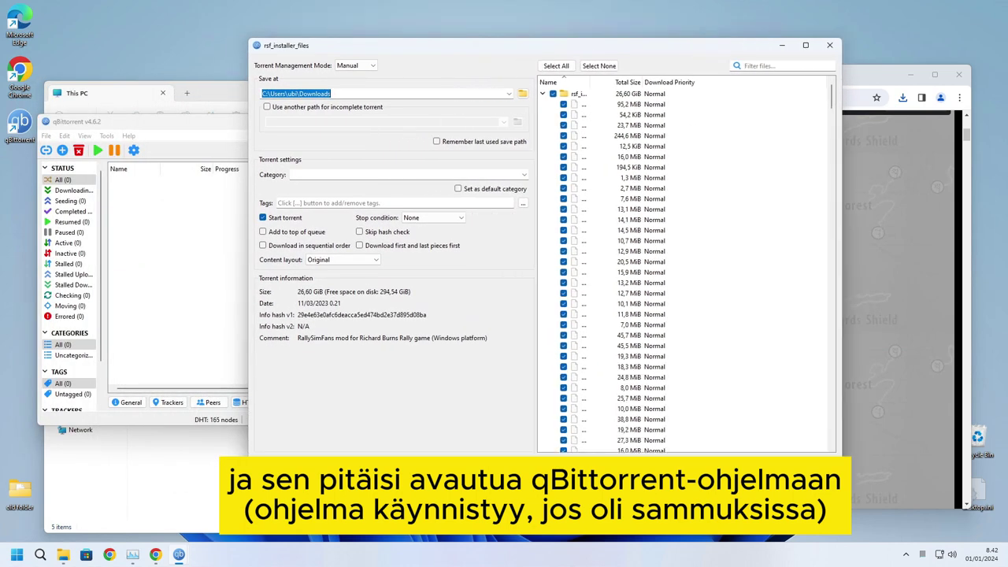
Step: Create a folder named RSF_TorrentData on Local Disk (C:) and set it as the torrent's save path
{"action": "left_click", "coordinate": [524, 95]}
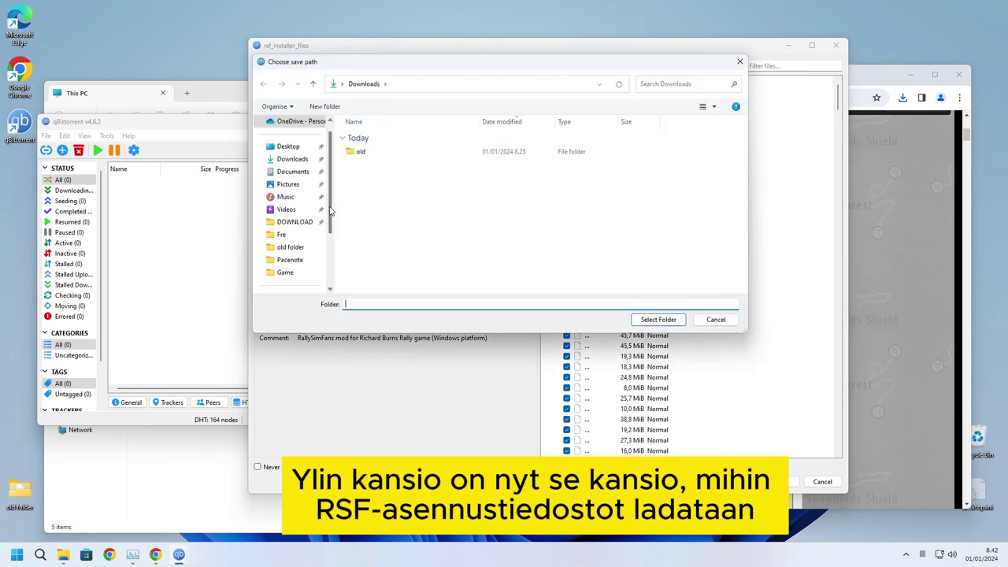
{"action": "left_click_drag", "start_coordinate": [331, 209], "coordinate": [324, 270]}
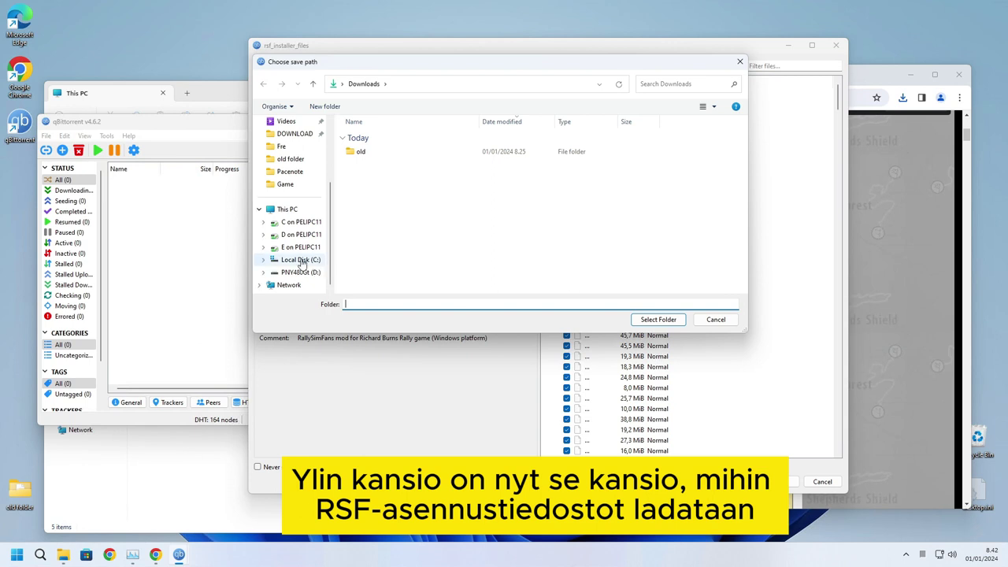
{"action": "left_click", "coordinate": [301, 261]}
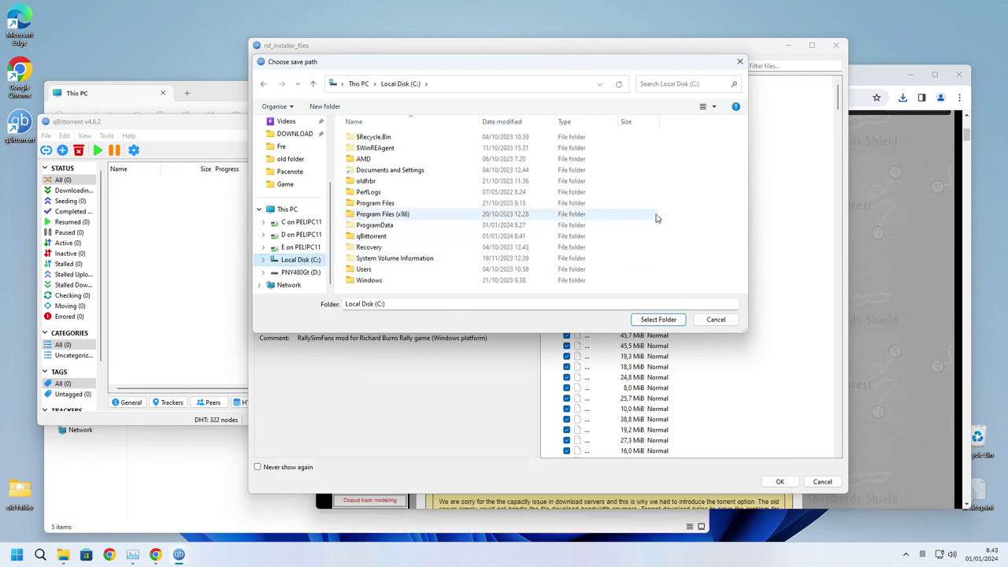
{"action": "right_click", "coordinate": [663, 213]}
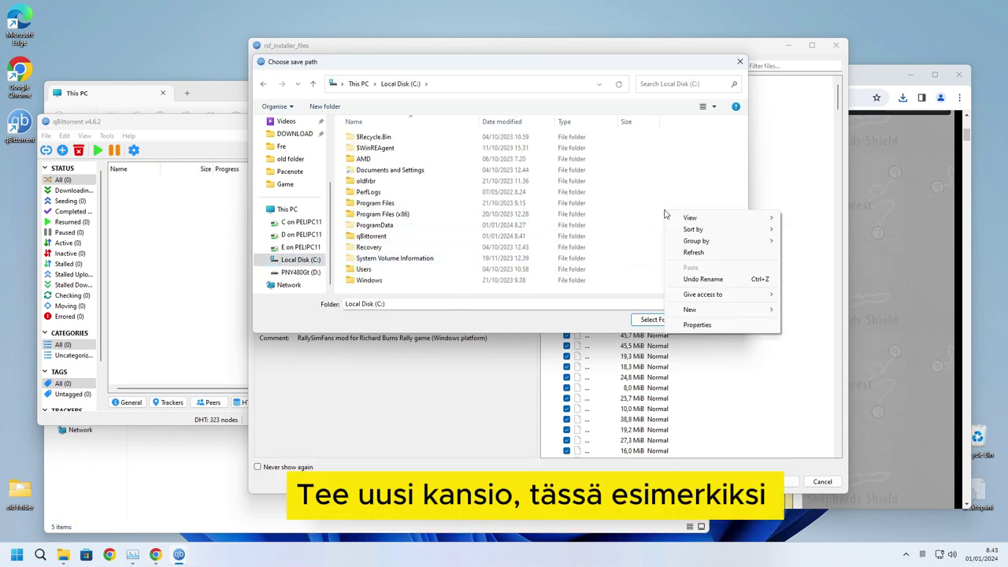
{"action": "mouse_move", "coordinate": [685, 311]}
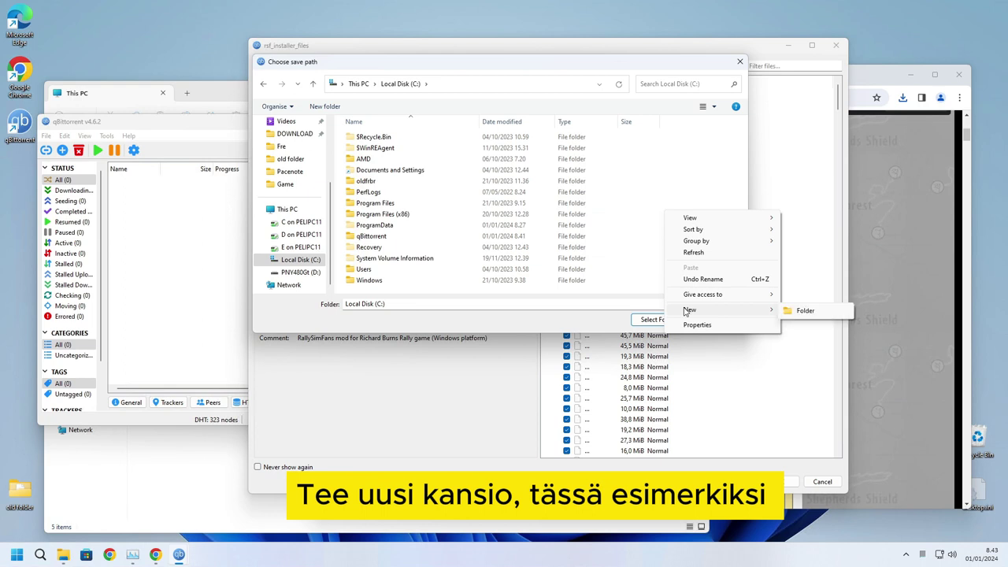
{"action": "left_click", "coordinate": [799, 311]}
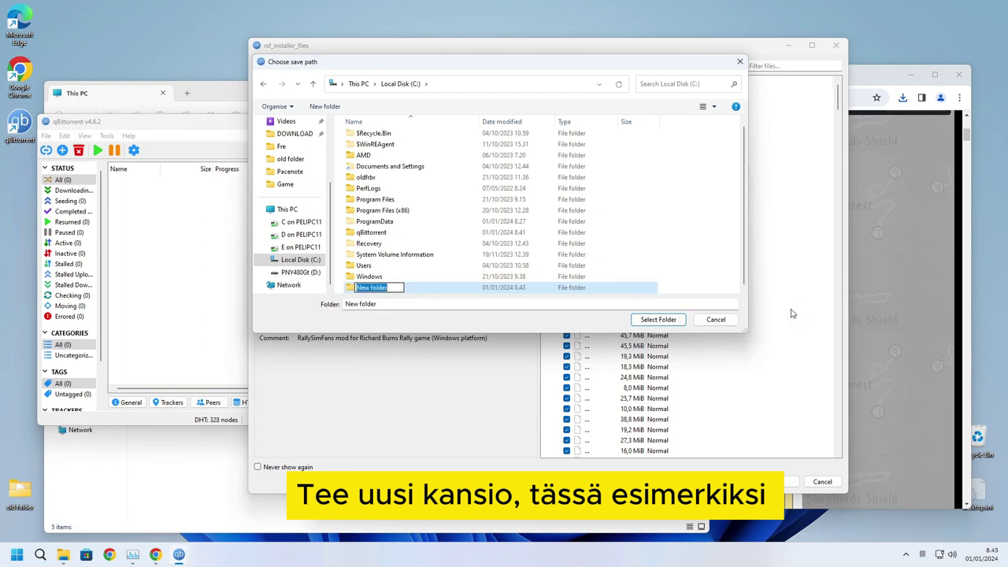
{"action": "type", "text": "RSF_TorrentData"}
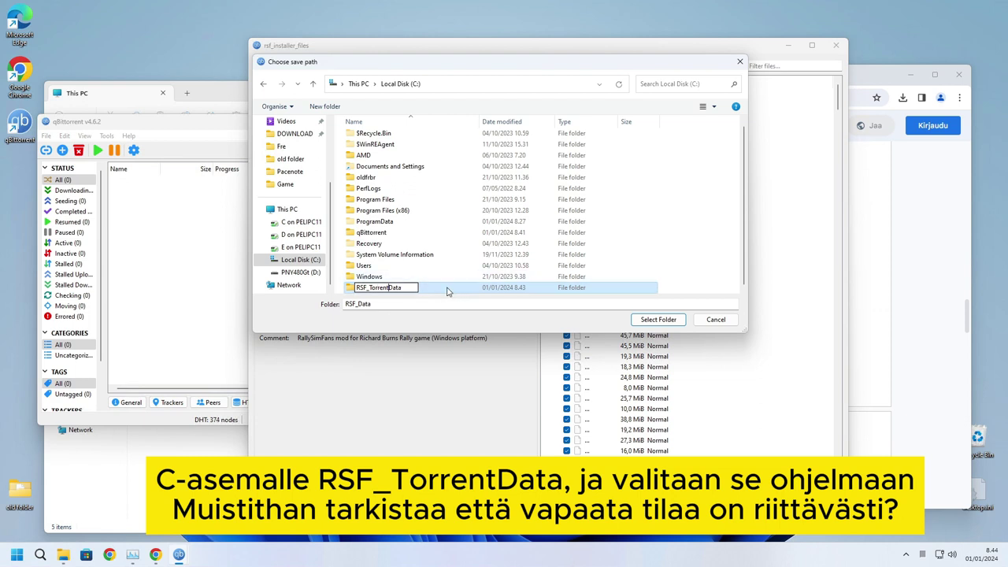
{"action": "key", "text": "Return"}
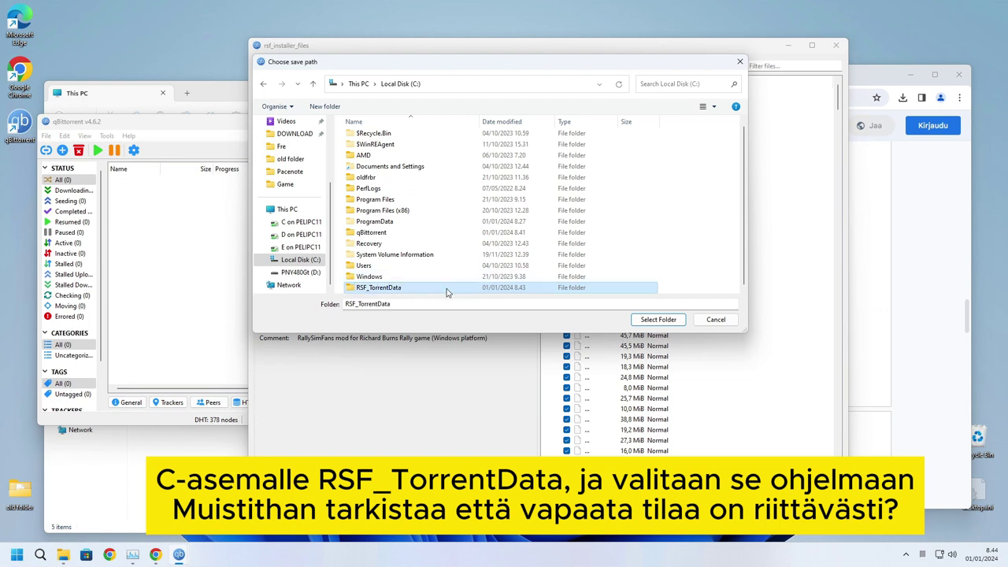
{"action": "left_click", "coordinate": [395, 304]}
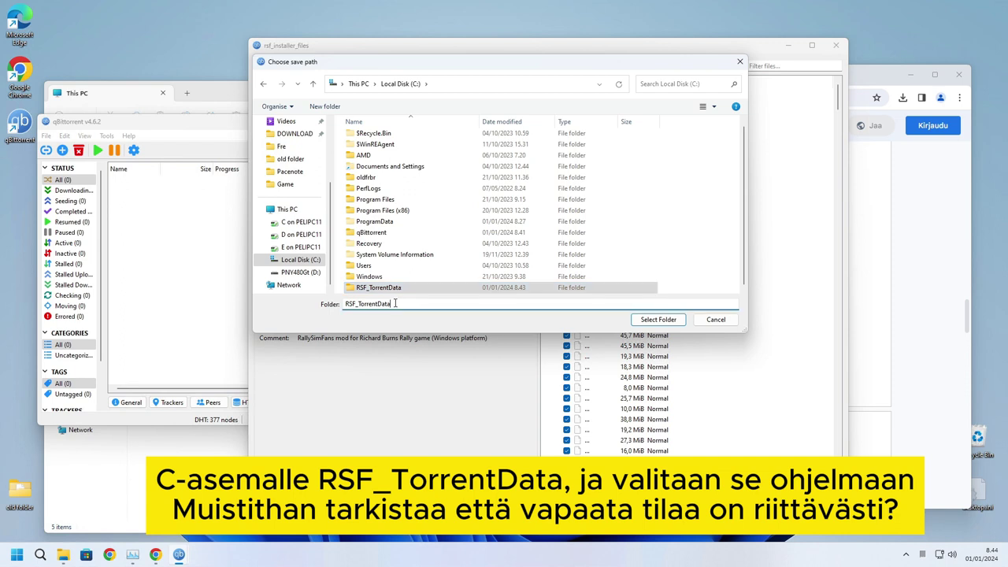
{"action": "left_click", "coordinate": [653, 319]}
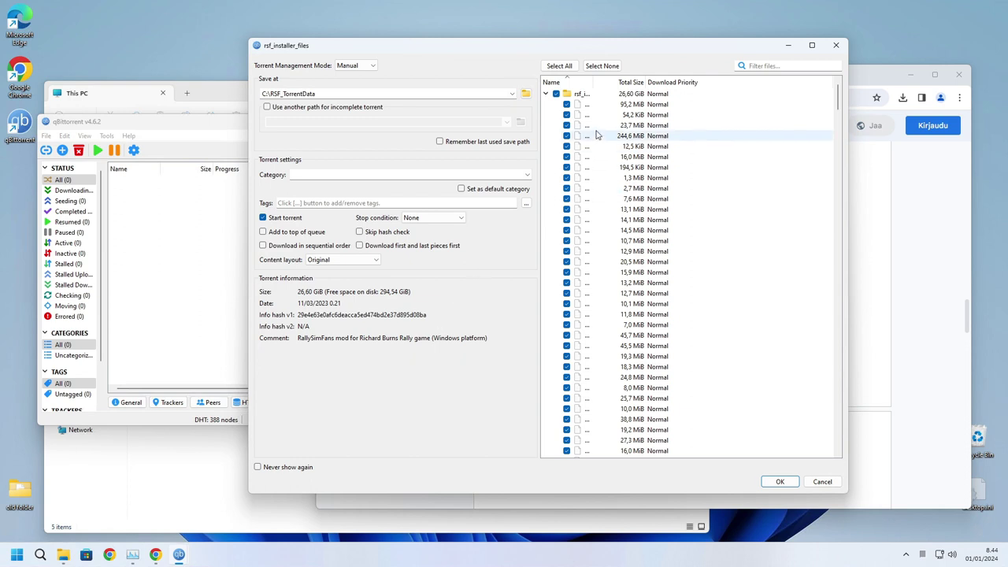
Step: Widen the file list's Name column to show full package names and start downloading all of the torrent's files
{"action": "left_click_drag", "start_coordinate": [591, 82], "coordinate": [681, 82]}
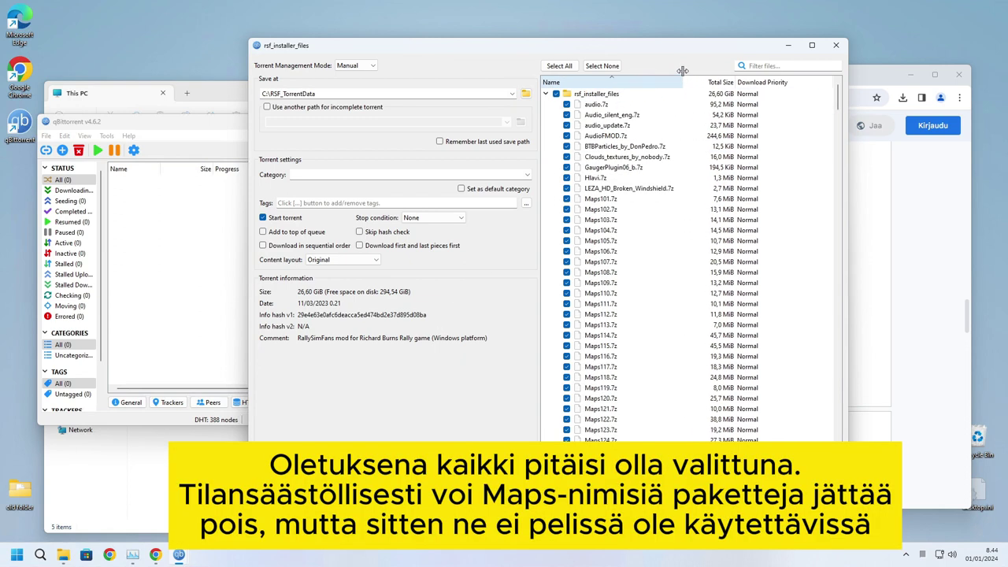
{"action": "mouse_move", "coordinate": [839, 97]}
{"action": "left_mouse_down"}
{"action": "mouse_move", "coordinate": [846, 431]}
{"action": "mouse_move", "coordinate": [847, 87]}
{"action": "left_mouse_up"}
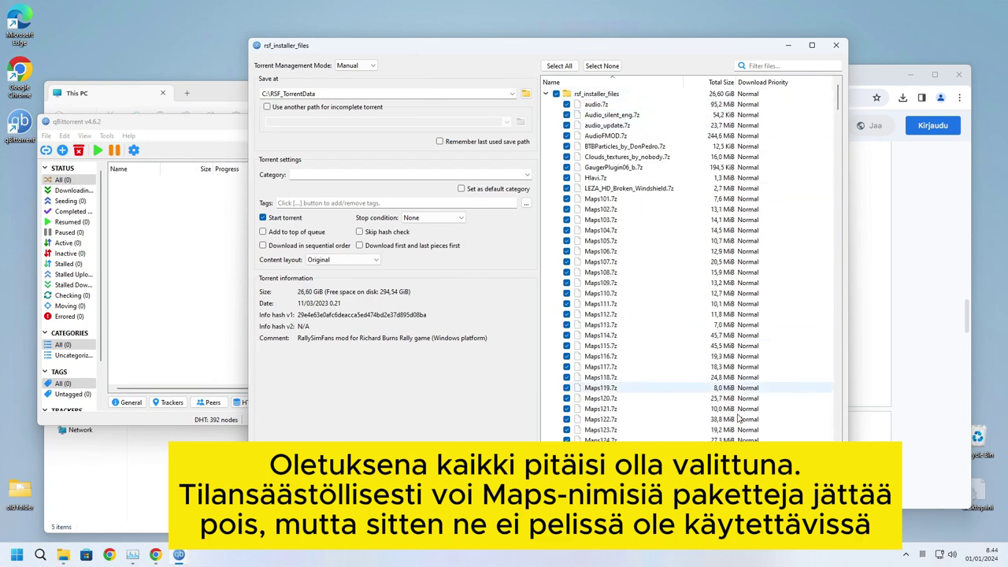
{"action": "left_click", "coordinate": [777, 482]}
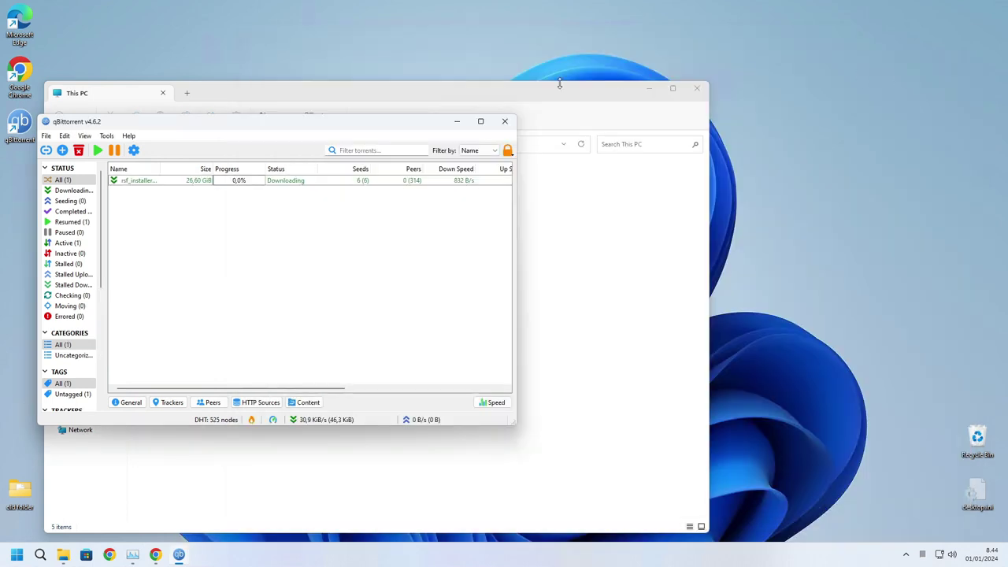
Step: Reposition and enlarge the qBittorrent window, and widen its status filter sidebar
{"action": "left_click_drag", "start_coordinate": [382, 122], "coordinate": [641, 37]}
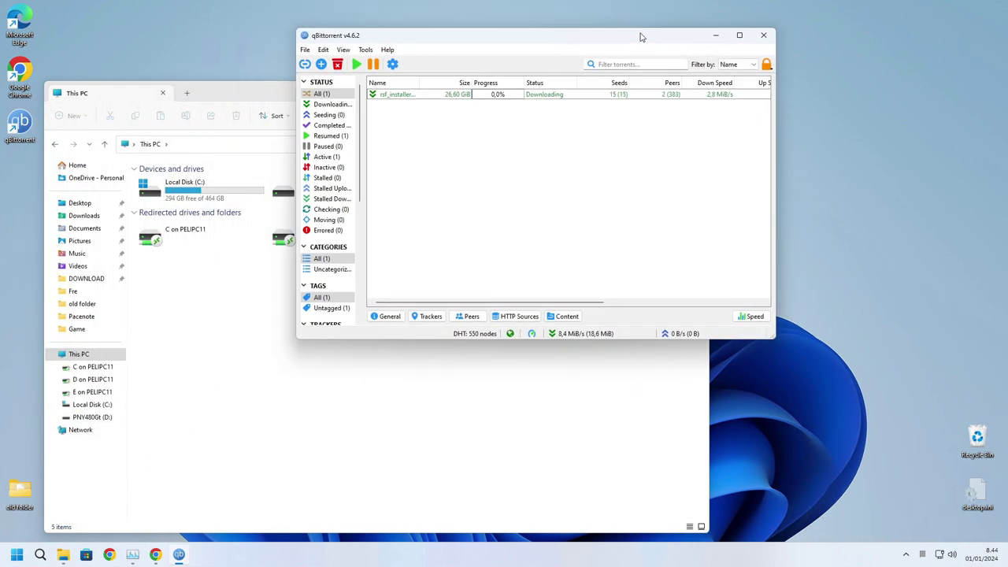
{"action": "left_click_drag", "start_coordinate": [777, 340], "coordinate": [956, 379]}
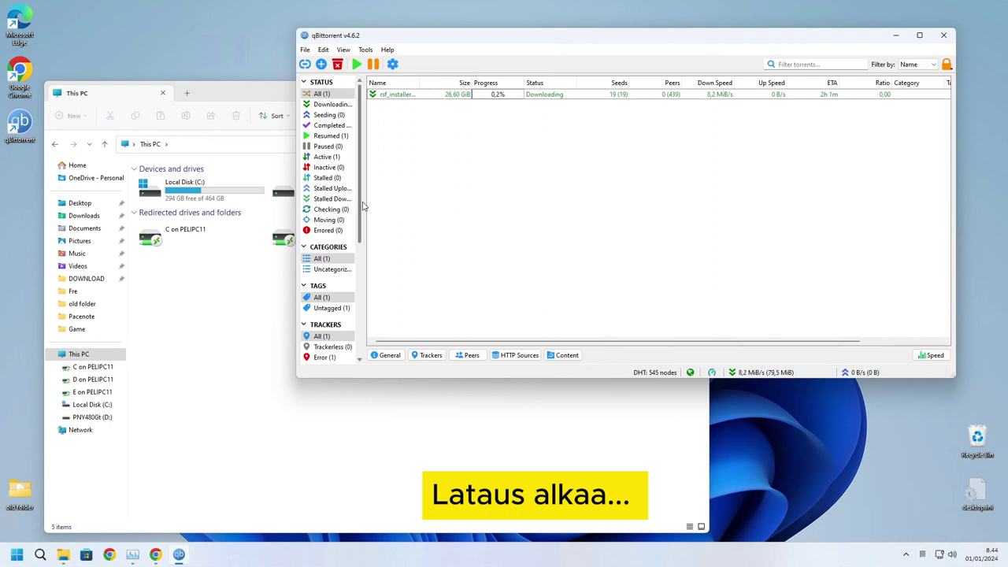
{"action": "left_click_drag", "start_coordinate": [361, 203], "coordinate": [438, 198]}
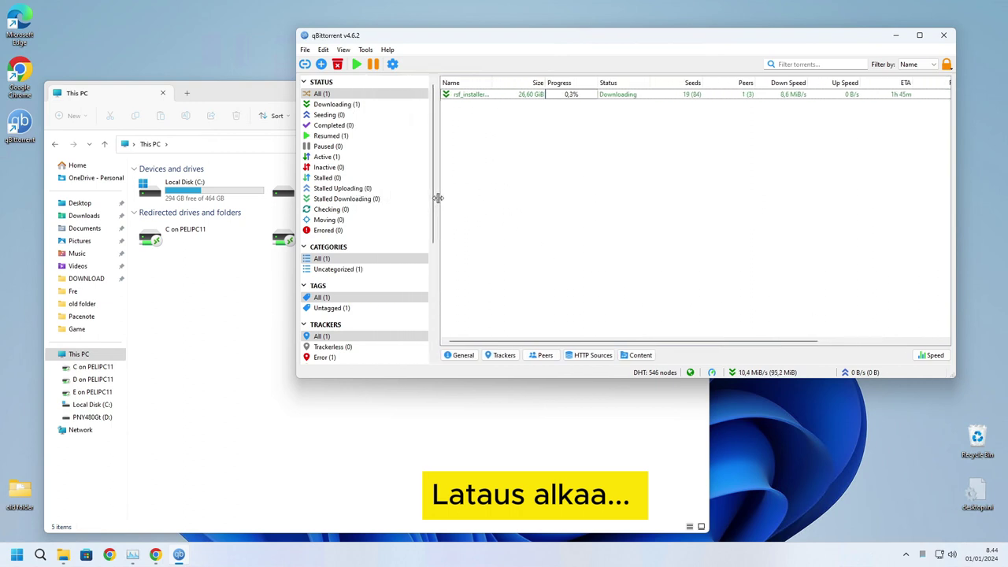
Step: Monitor the rsf_installer_files download by filtering the transfer list by Downloading, Active and Completed status
{"action": "left_click", "coordinate": [334, 105]}
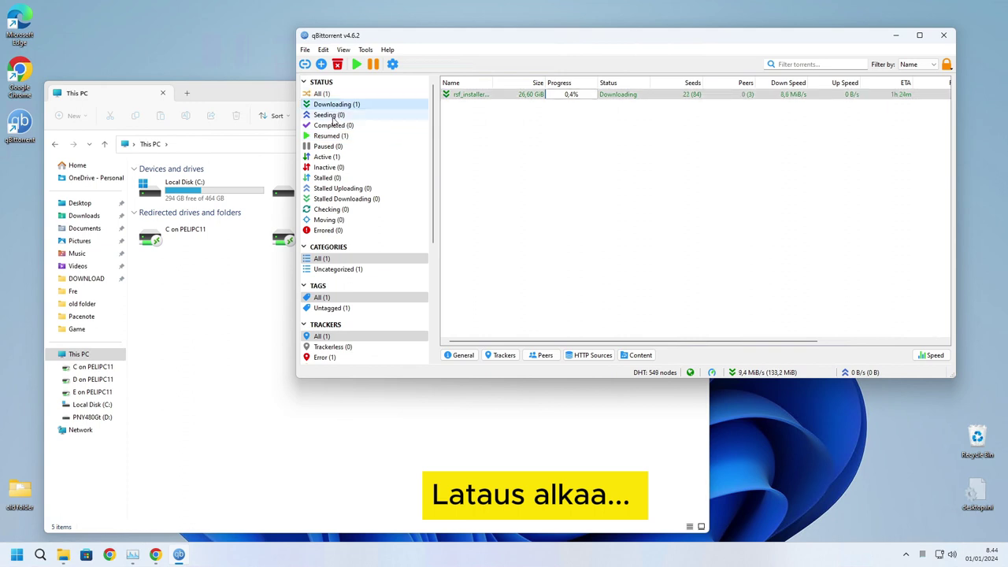
{"action": "left_click", "coordinate": [323, 158]}
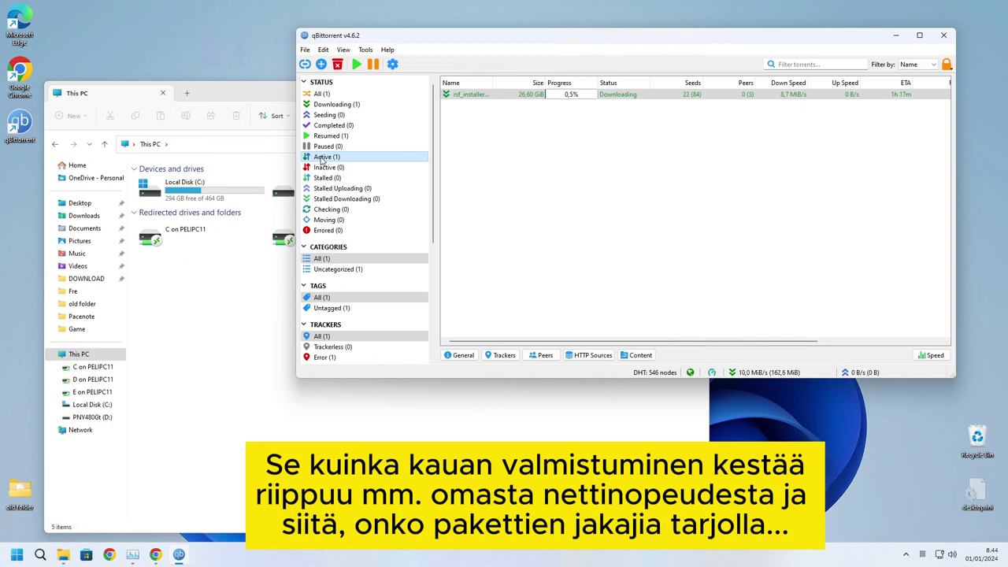
{"action": "left_click", "coordinate": [571, 95]}
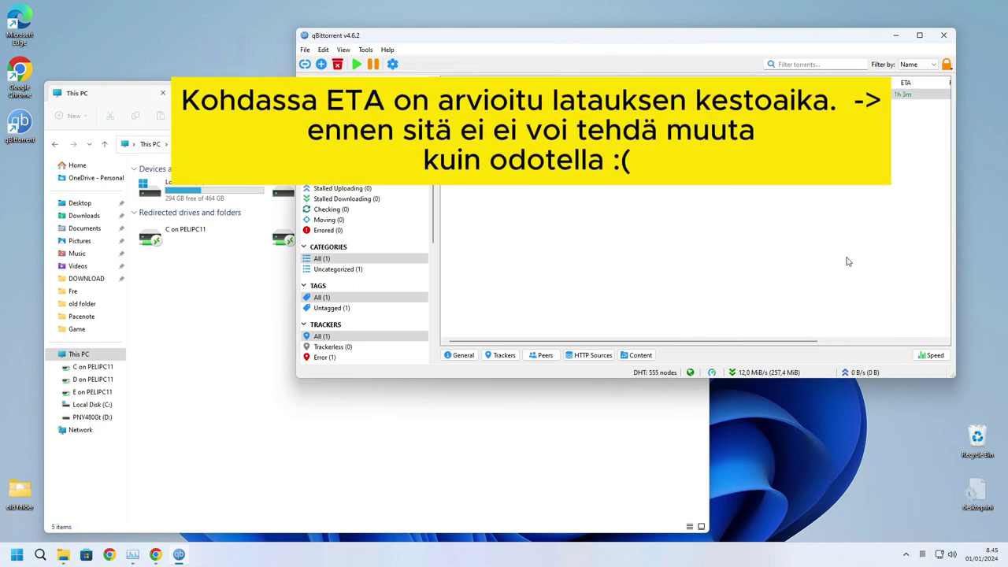
{"action": "left_click_drag", "start_coordinate": [805, 341], "coordinate": [849, 347]}
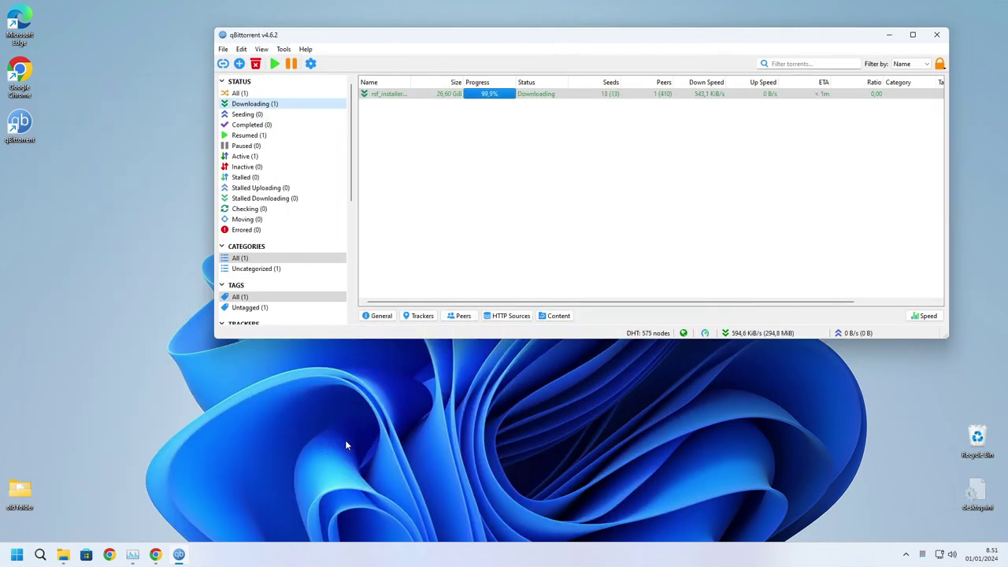
{"action": "left_click", "coordinate": [250, 126]}
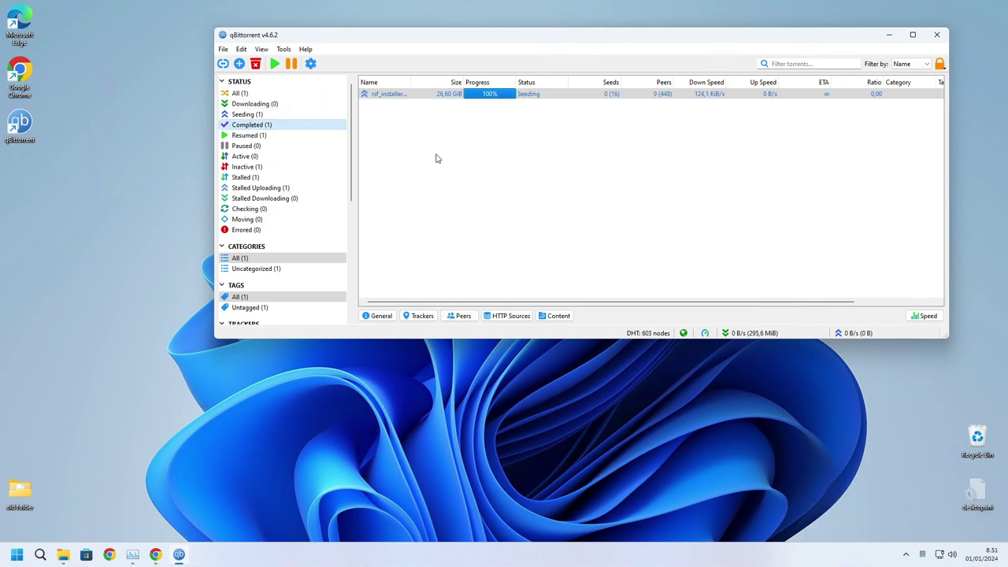
Step: In File Explorer, open RSF_TorrentData on Local Disk (C:) and look inside its rsf_installer_files folder
{"action": "left_click", "coordinate": [63, 555]}
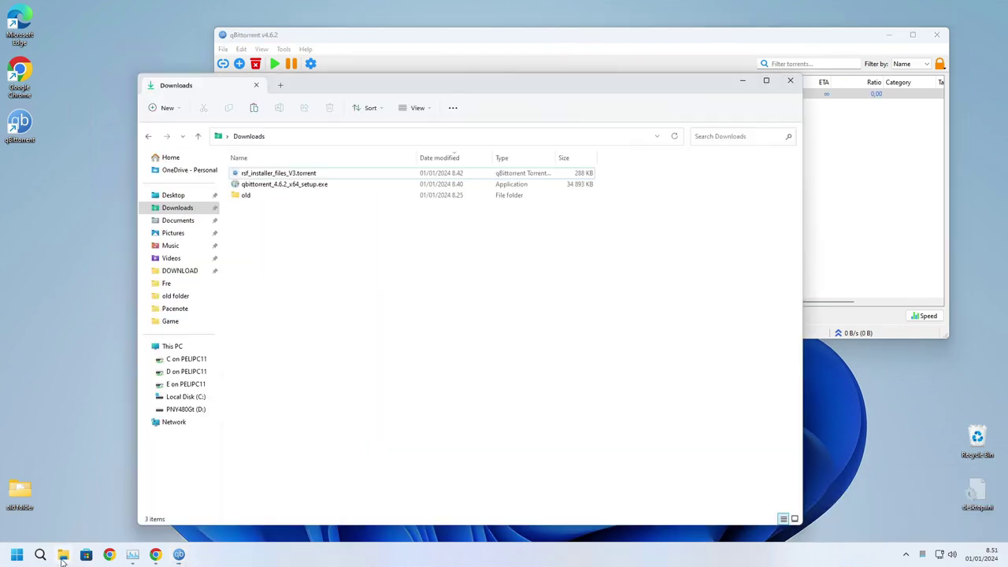
{"action": "left_click", "coordinate": [186, 396]}
{"action": "double_click", "coordinate": [276, 282]}
{"action": "double_click", "coordinate": [270, 175]}
{"action": "key", "text": "alt+Left"}
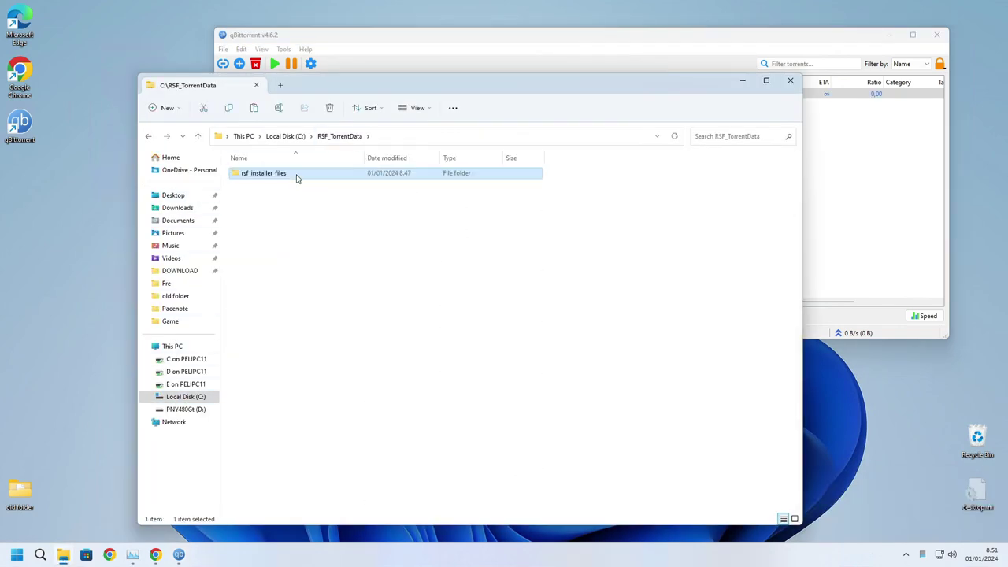
Step: Check the size and file count in the properties of the rsf_installer_files folder
{"action": "right_click", "coordinate": [294, 175]}
{"action": "left_click", "coordinate": [326, 337]}
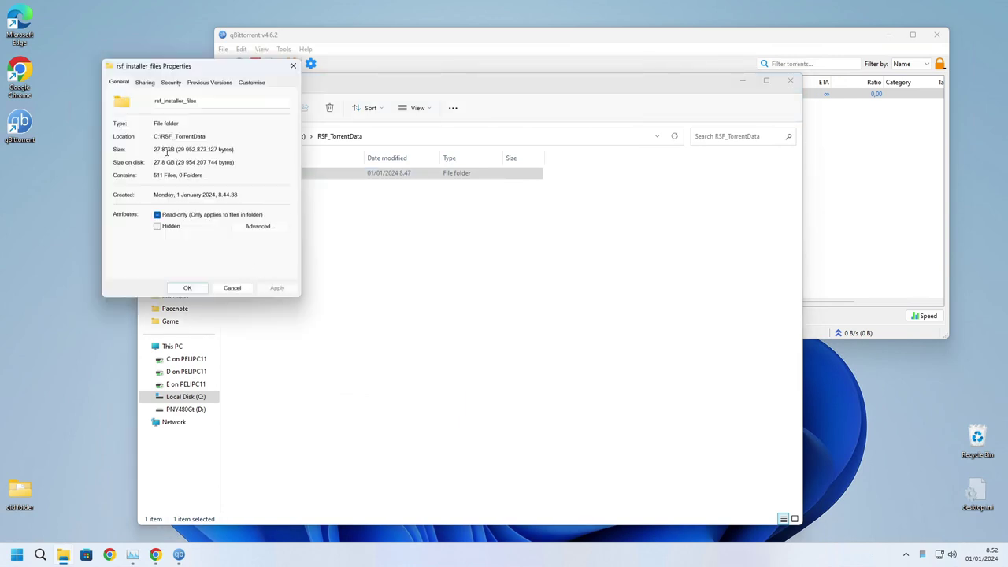
{"action": "left_click_drag", "start_coordinate": [189, 175], "coordinate": [137, 182]}
{"action": "left_click", "coordinate": [230, 288]}
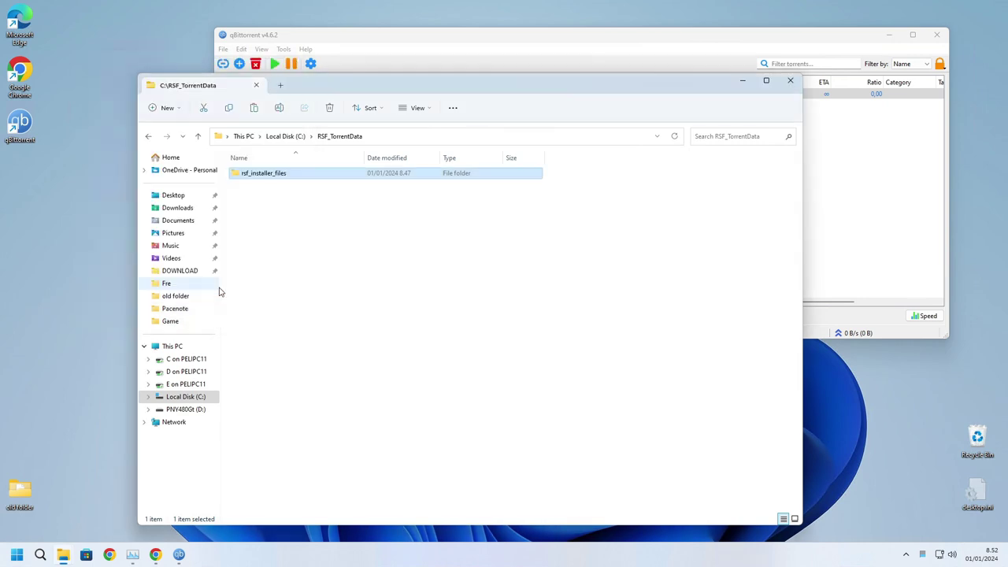
Step: Switch to qBittorrent and remove the rsf_installer_files torrent from the transfer list without deleting the downloaded files
{"action": "left_click", "coordinate": [369, 39]}
{"action": "right_click", "coordinate": [377, 95]}
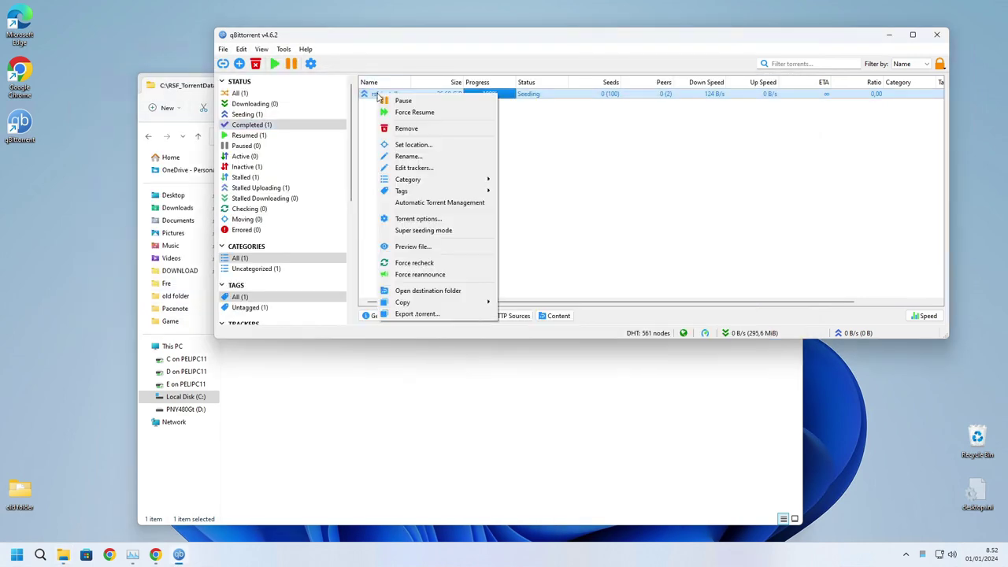
{"action": "left_click", "coordinate": [403, 129]}
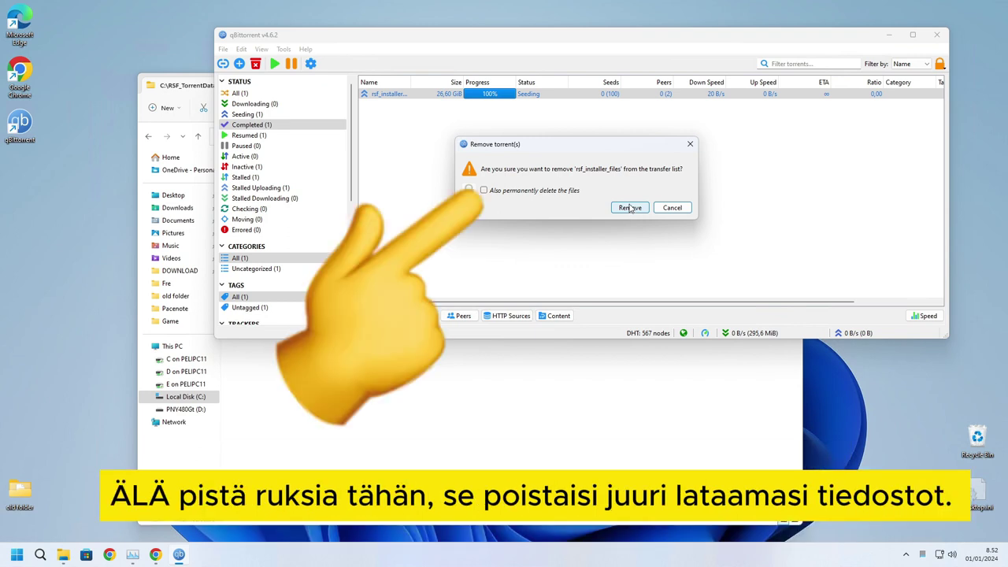
{"action": "left_click", "coordinate": [630, 207]}
Step: Close the qBittorrent window and exit the program completely, including its background instance
{"action": "left_click", "coordinate": [936, 35]}
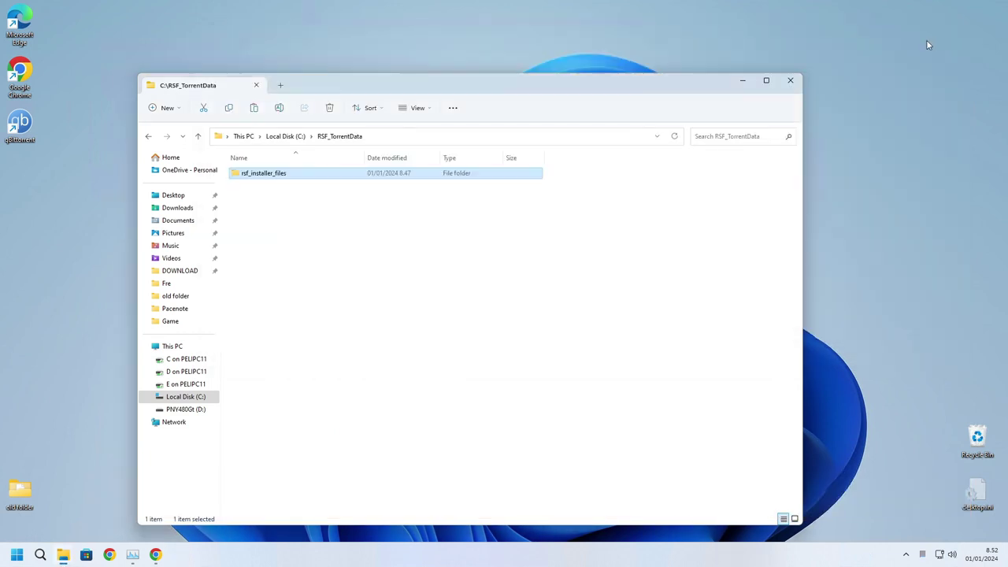
{"action": "left_click", "coordinate": [905, 553]}
{"action": "right_click", "coordinate": [906, 524]}
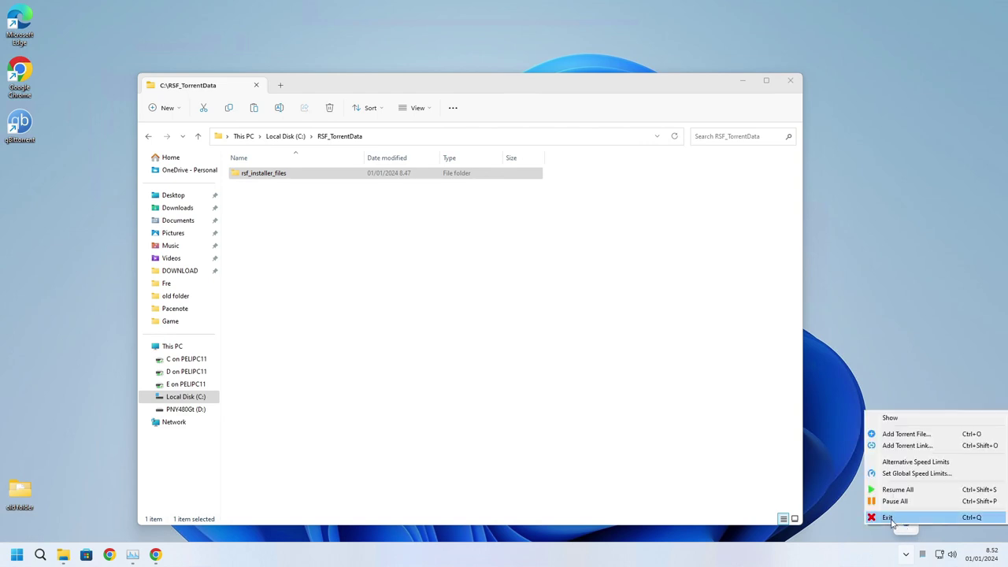
{"action": "left_click", "coordinate": [888, 517]}
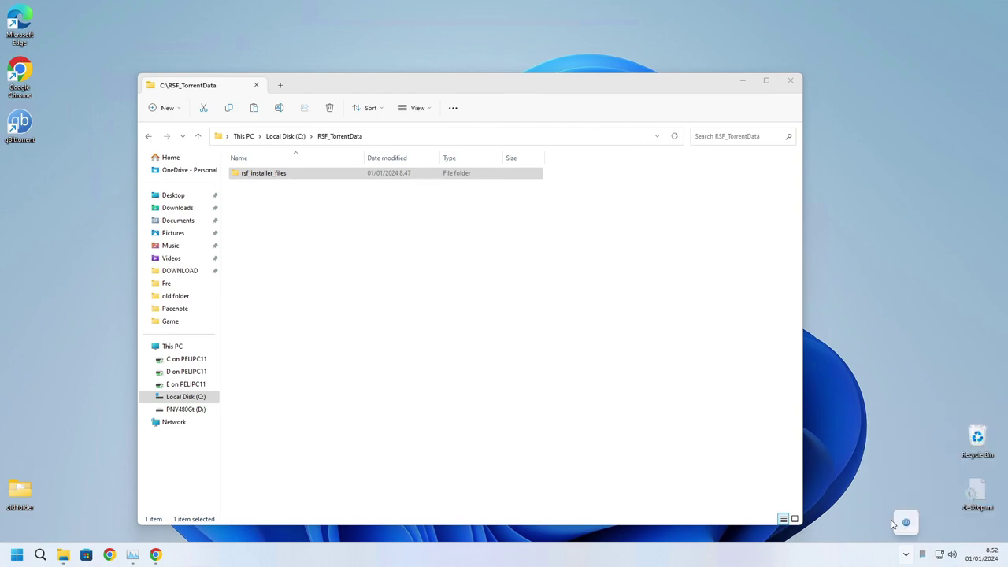
{"action": "left_click", "coordinate": [660, 369]}
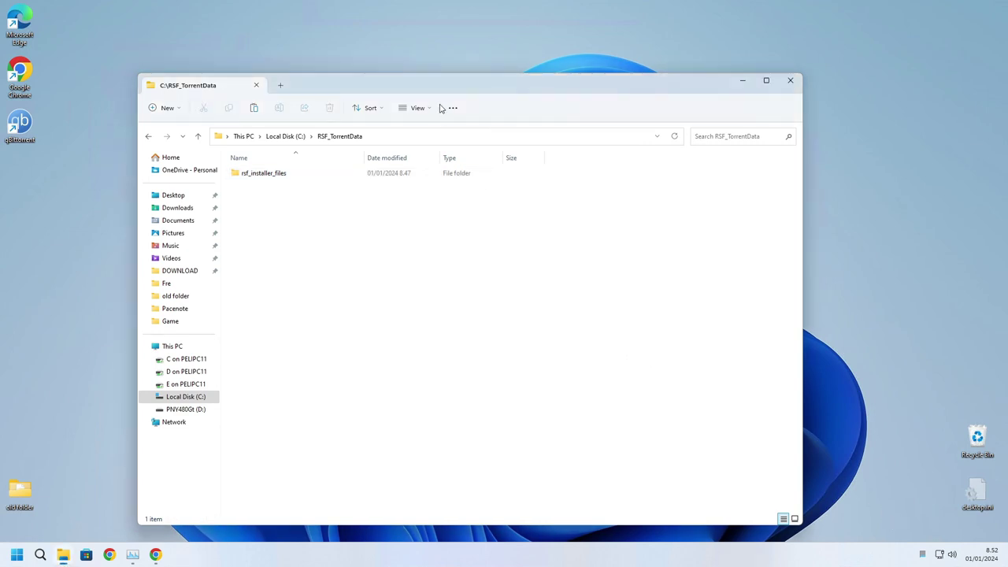
Step: Go up to the root of Local Disk (C:) in File Explorer and reposition its window
{"action": "left_click_drag", "start_coordinate": [444, 85], "coordinate": [494, 70]}
{"action": "left_click", "coordinate": [337, 120]}
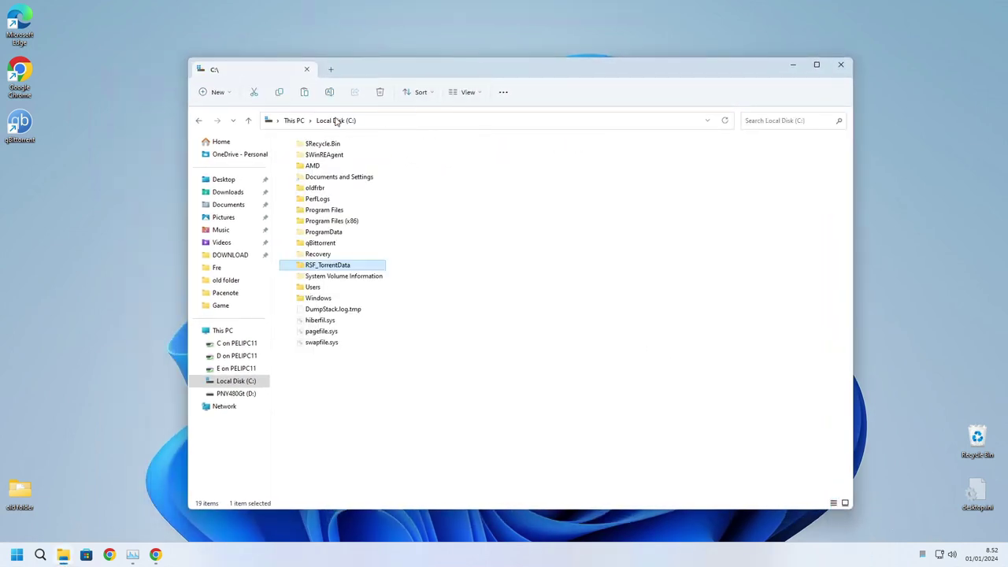
{"action": "left_click_drag", "start_coordinate": [370, 70], "coordinate": [341, 93]}
Step: Switch to Chrome and read the torrent installation guide's section on running the RallySimFans installer and selecting the destination folders
{"action": "left_click", "coordinate": [155, 555]}
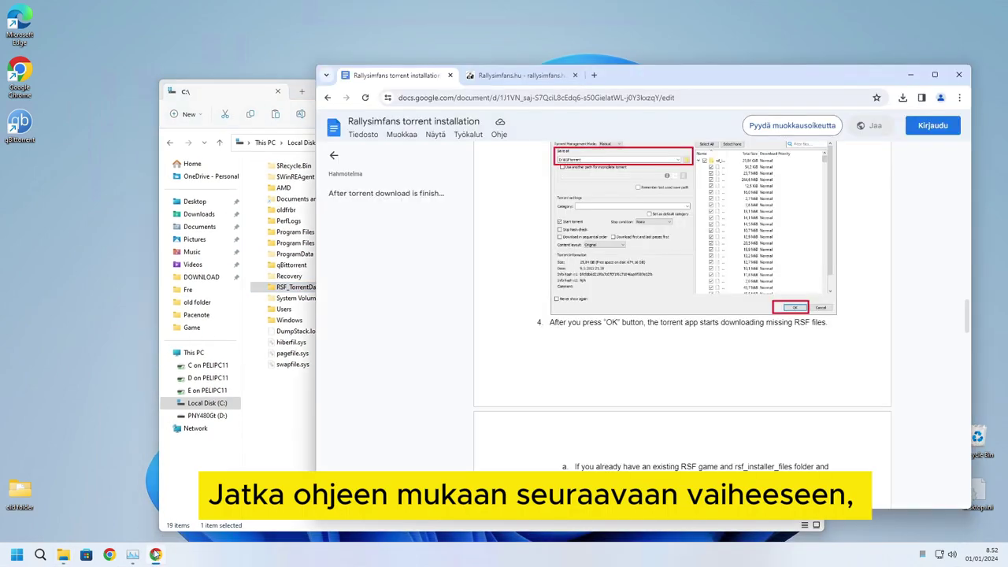
{"action": "scroll", "coordinate": [712, 333], "scroll_direction": "down", "scroll_amount": 2}
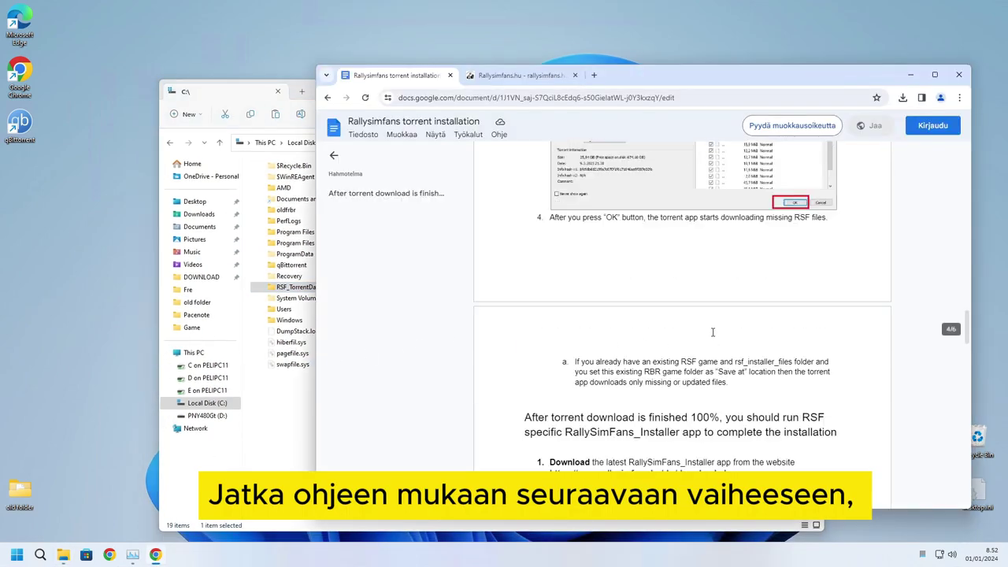
{"action": "scroll", "coordinate": [748, 347], "scroll_direction": "down", "scroll_amount": 2}
{"action": "scroll", "coordinate": [753, 350], "scroll_direction": "down", "scroll_amount": 1}
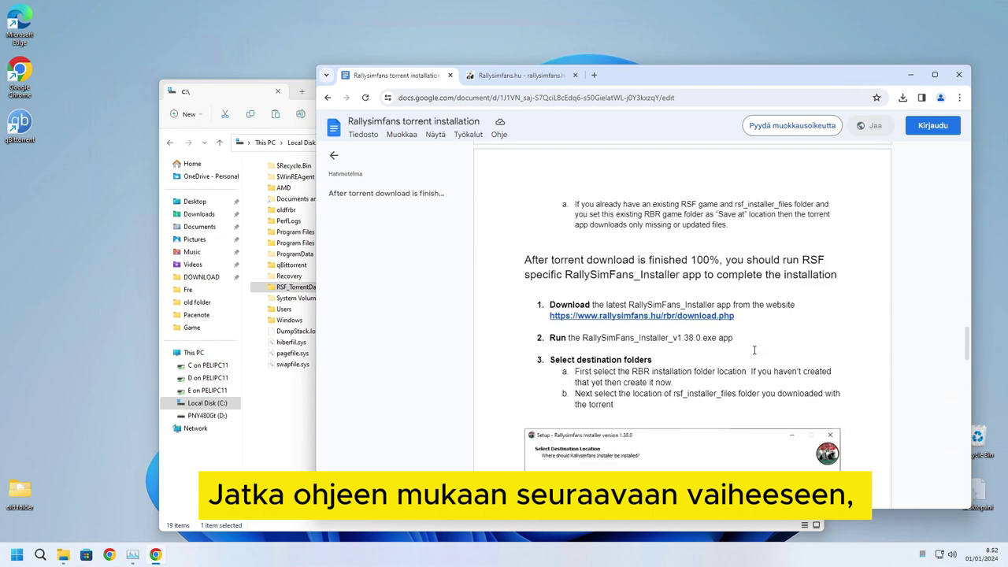
{"action": "scroll", "coordinate": [753, 350], "scroll_direction": "down", "scroll_amount": 1}
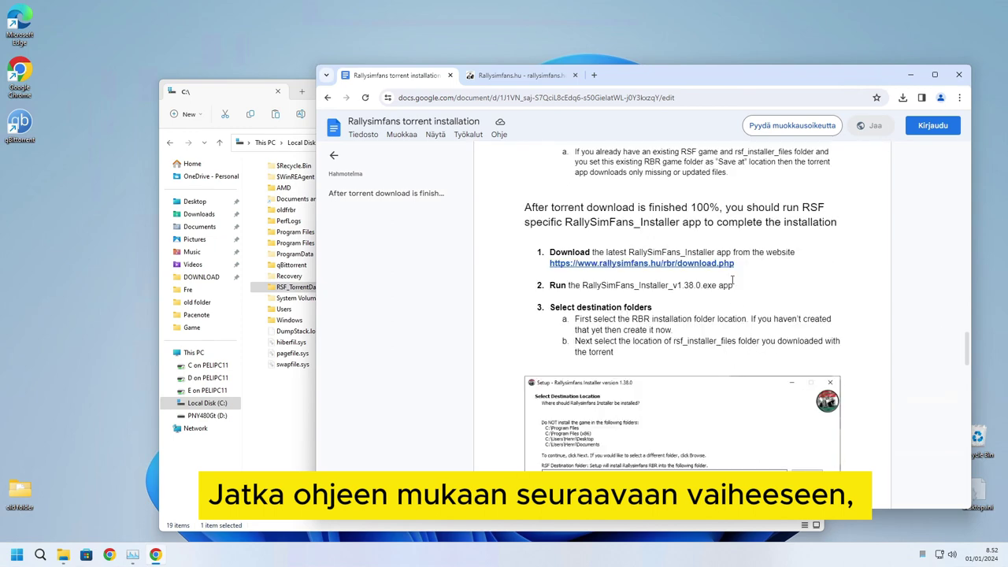
{"action": "left_click_drag", "start_coordinate": [748, 272], "coordinate": [476, 256]}
{"action": "scroll", "coordinate": [516, 302], "scroll_direction": "down", "scroll_amount": 3}
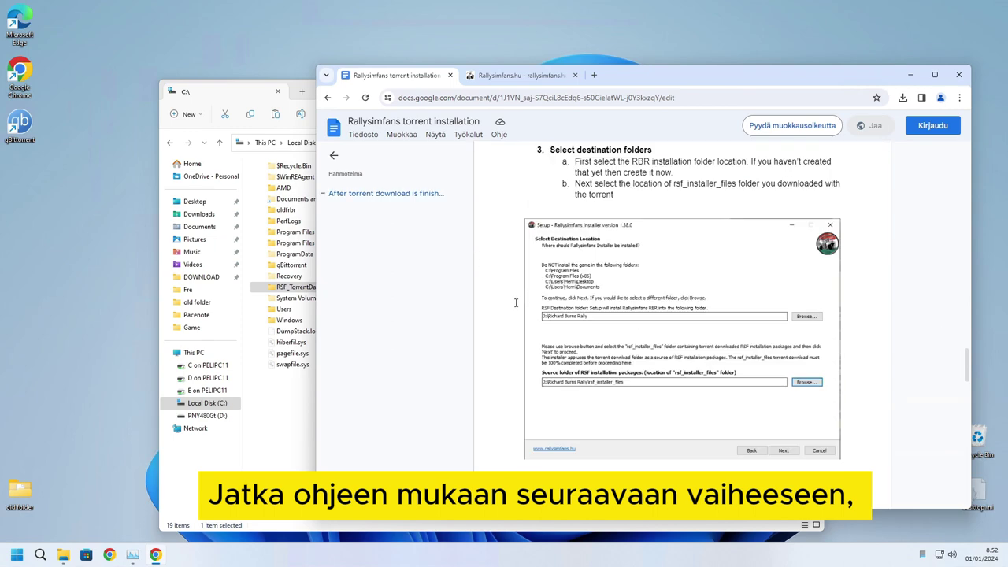
{"action": "scroll", "coordinate": [516, 302], "scroll_direction": "up", "scroll_amount": 1}
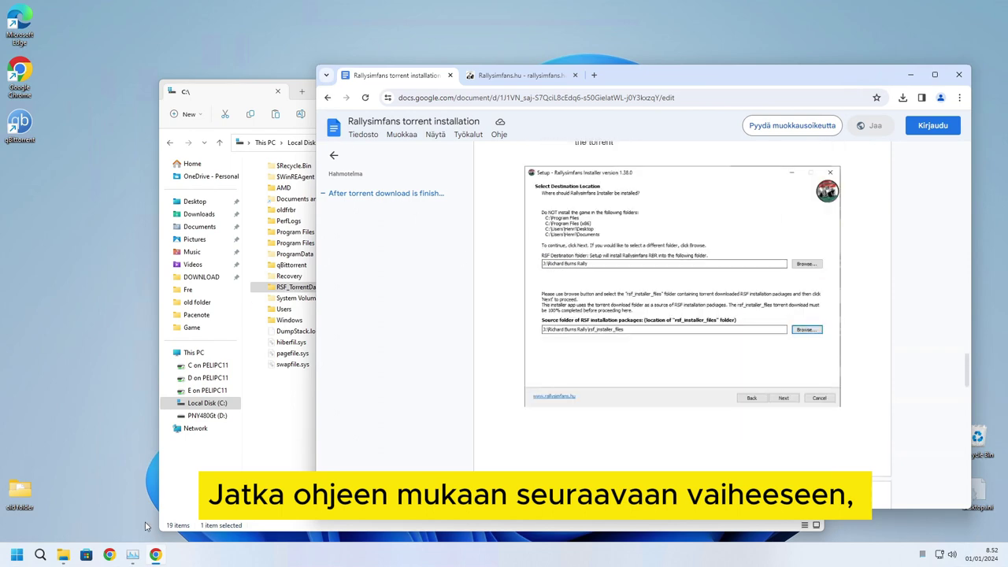
Step: Download Rallysimfans_Installer_v1.45.0 from the Rallysimfans.hu page and run it, allowing it to make changes to the device
{"action": "left_click", "coordinate": [498, 76]}
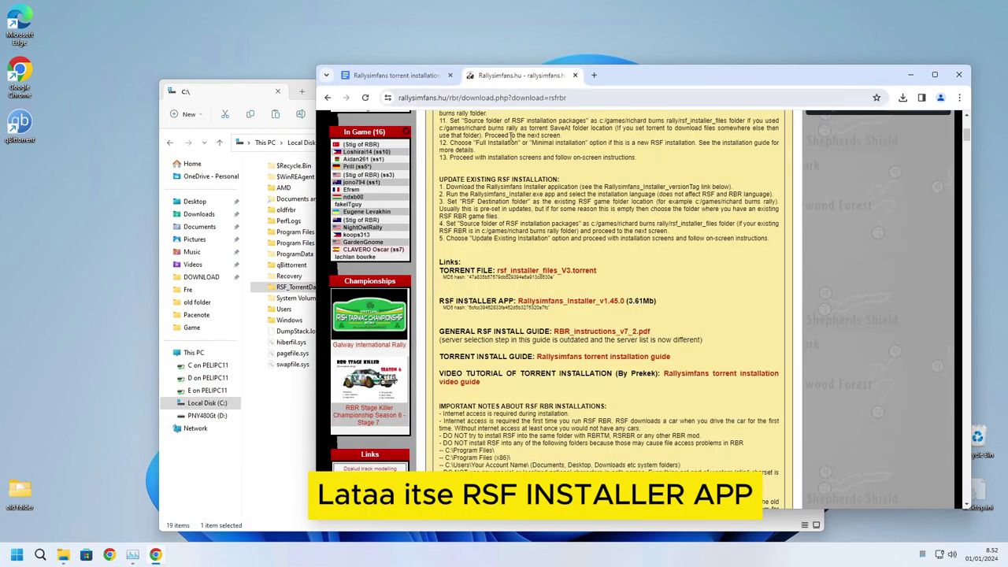
{"action": "left_click", "coordinate": [585, 307]}
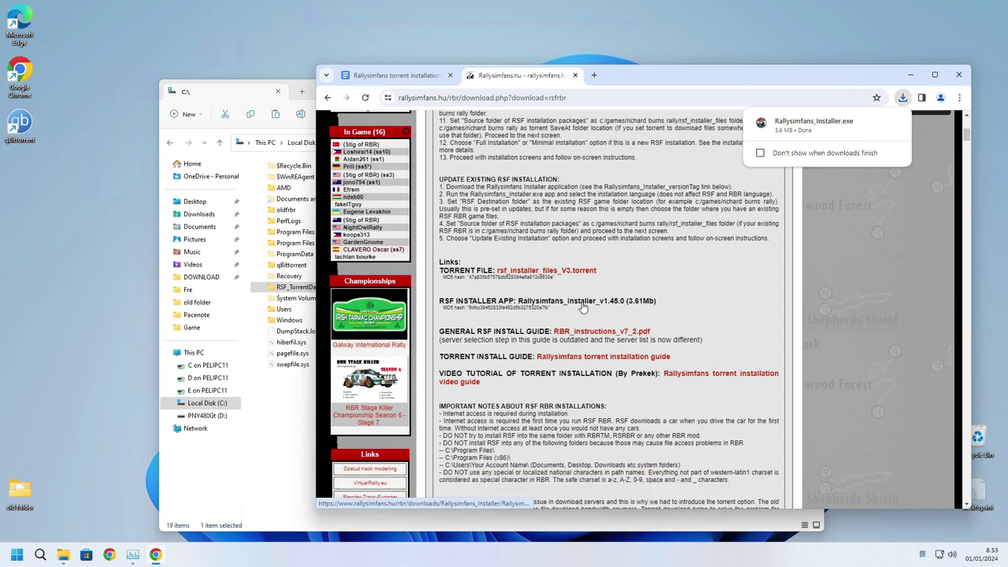
{"action": "left_click", "coordinate": [819, 124]}
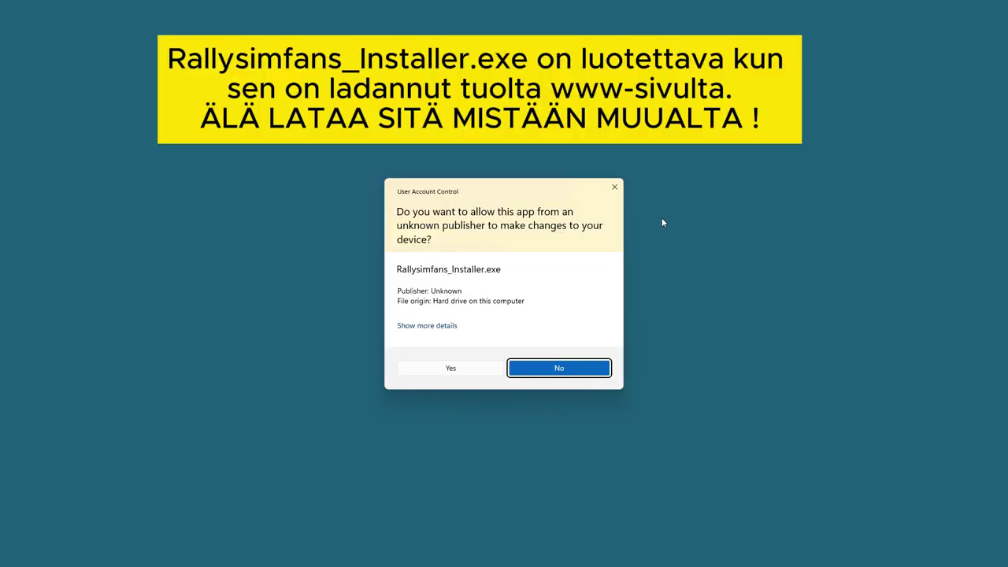
{"action": "left_click", "coordinate": [452, 370]}
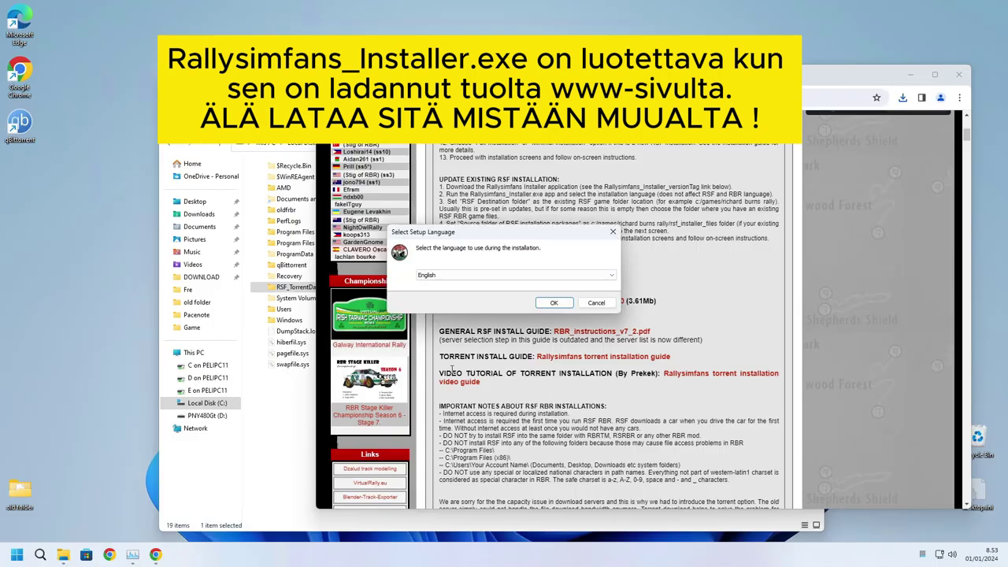
Step: Start the setup in English, review the installer's information text to its end, and continue to the destination location page
{"action": "left_click", "coordinate": [470, 279]}
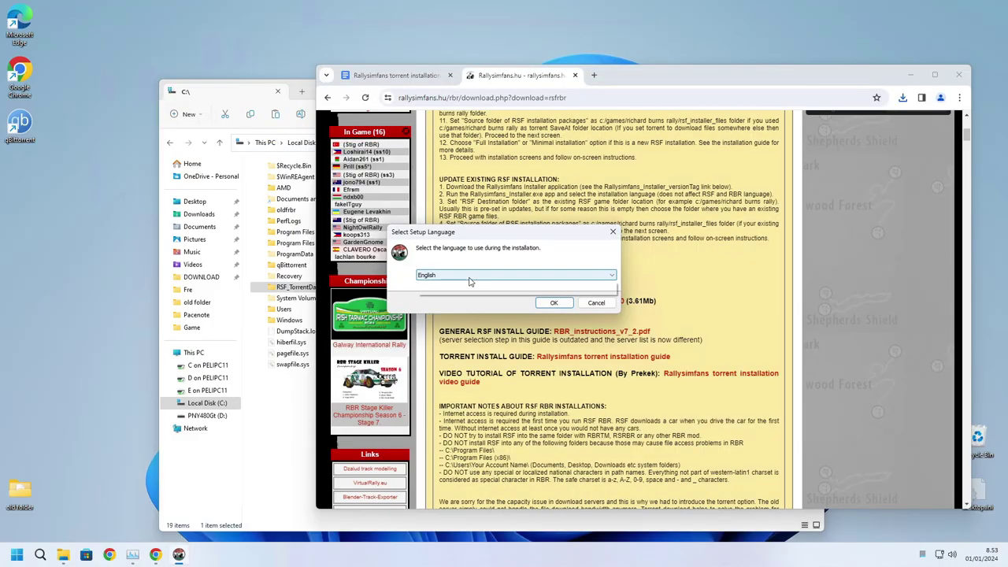
{"action": "left_click", "coordinate": [470, 281]}
{"action": "left_click", "coordinate": [553, 305]}
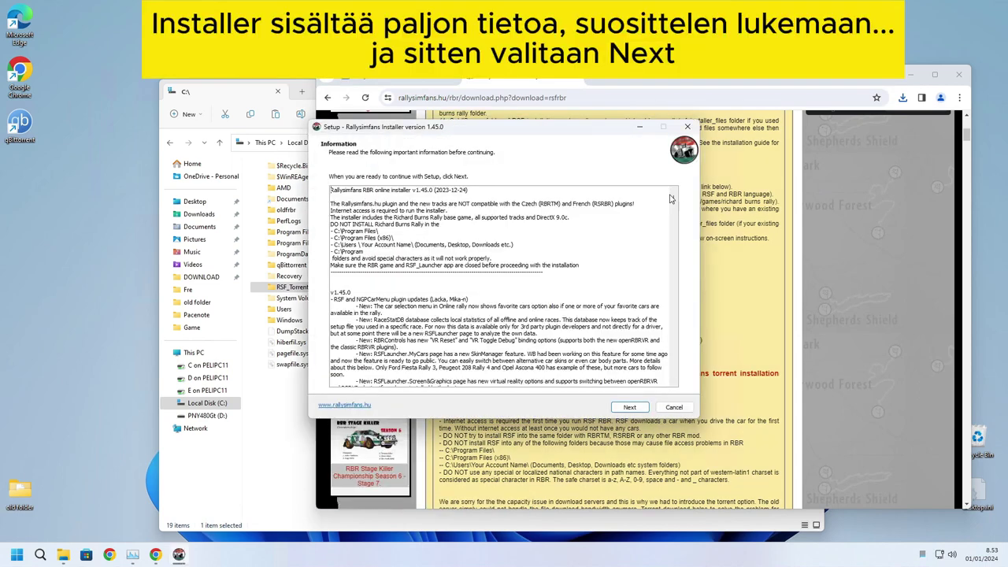
{"action": "left_click_drag", "start_coordinate": [675, 203], "coordinate": [675, 392]}
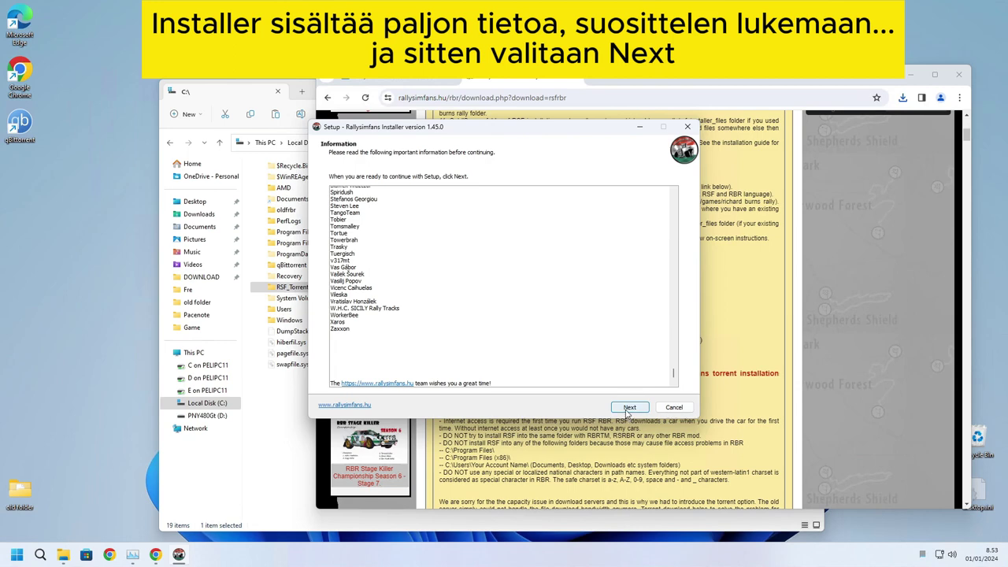
{"action": "left_click", "coordinate": [629, 406]}
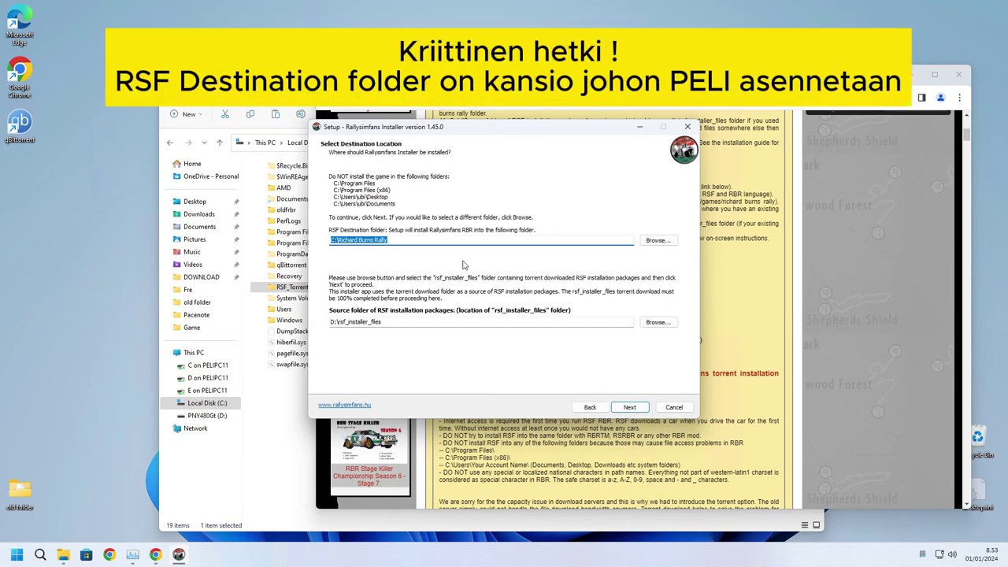
Step: Choose C:\RSF_TorrentData\rsf_installer_files as the source folder of the RSF installation packages
{"action": "left_click", "coordinate": [435, 237]}
{"action": "left_click", "coordinate": [358, 319]}
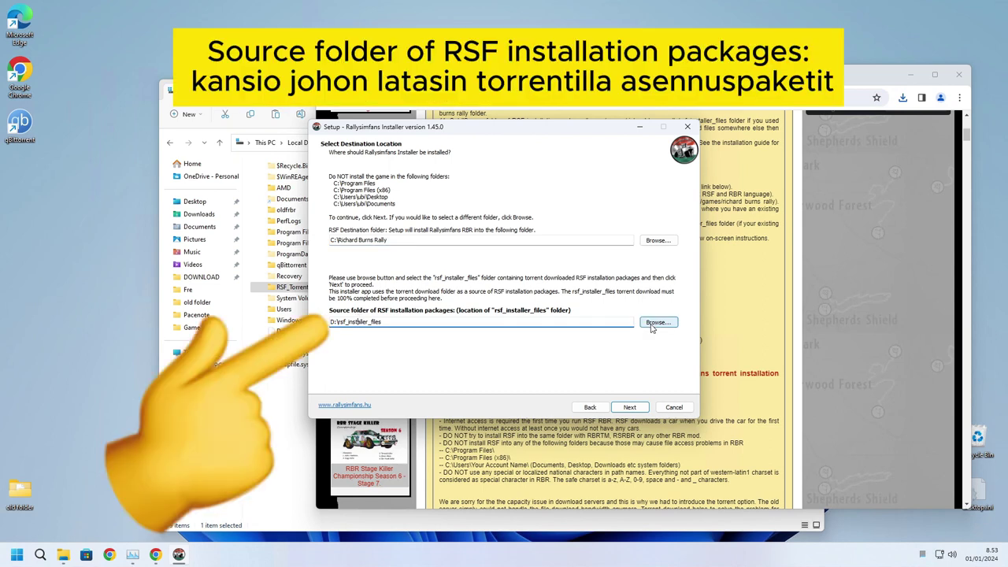
{"action": "left_click_drag", "start_coordinate": [455, 319], "coordinate": [307, 311]}
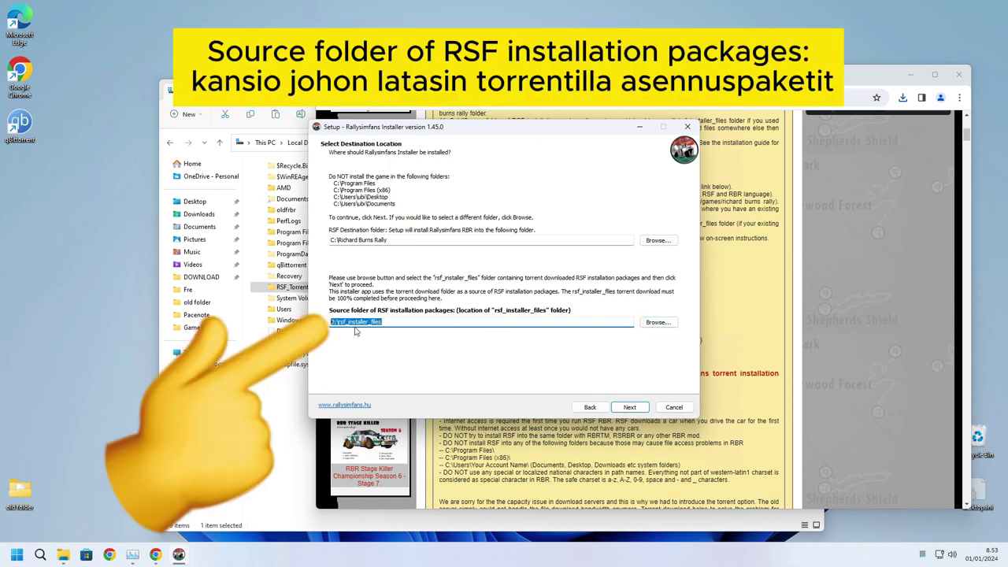
{"action": "left_click", "coordinate": [644, 328]}
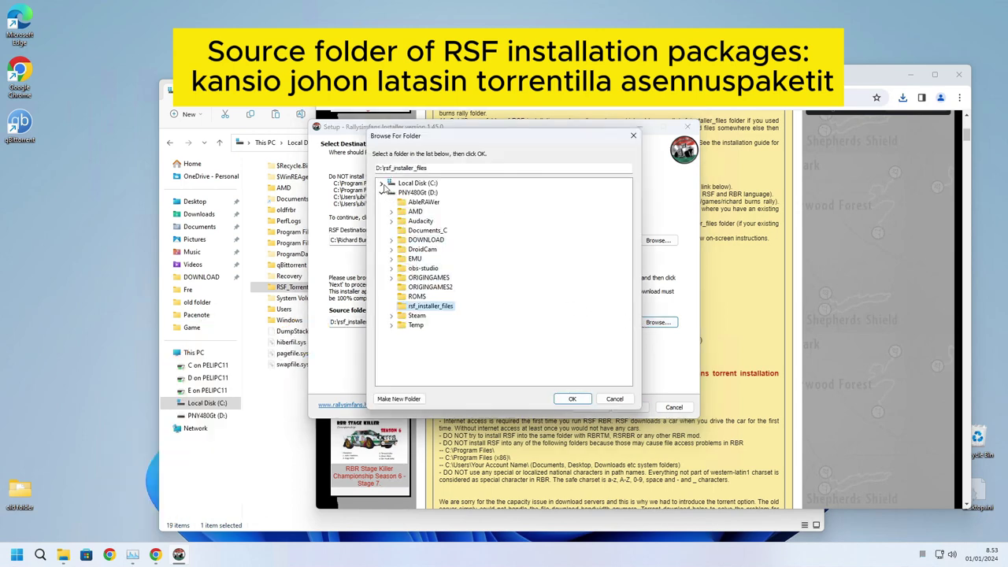
{"action": "left_click", "coordinate": [383, 184]}
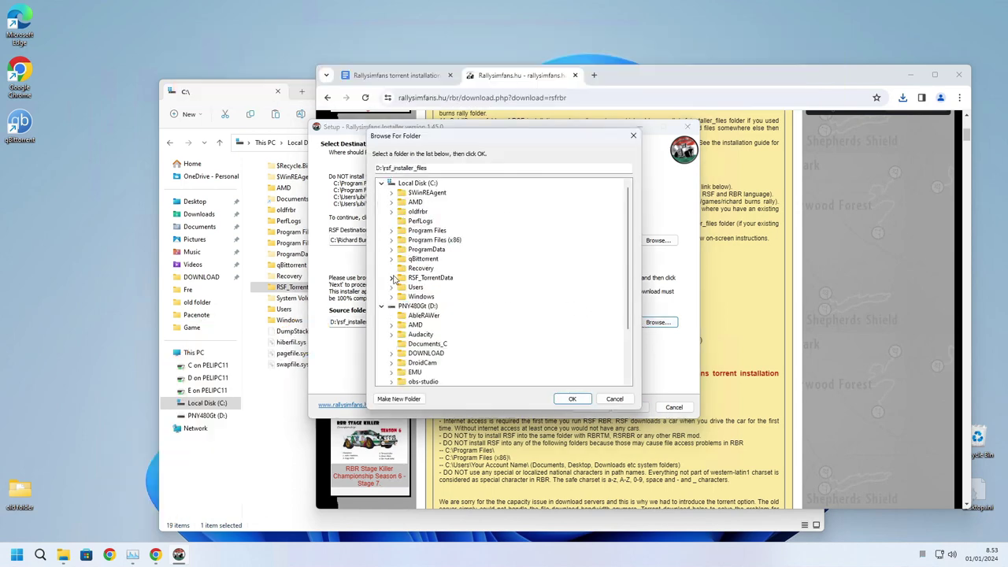
{"action": "left_click", "coordinate": [392, 279]}
{"action": "left_click", "coordinate": [433, 289]}
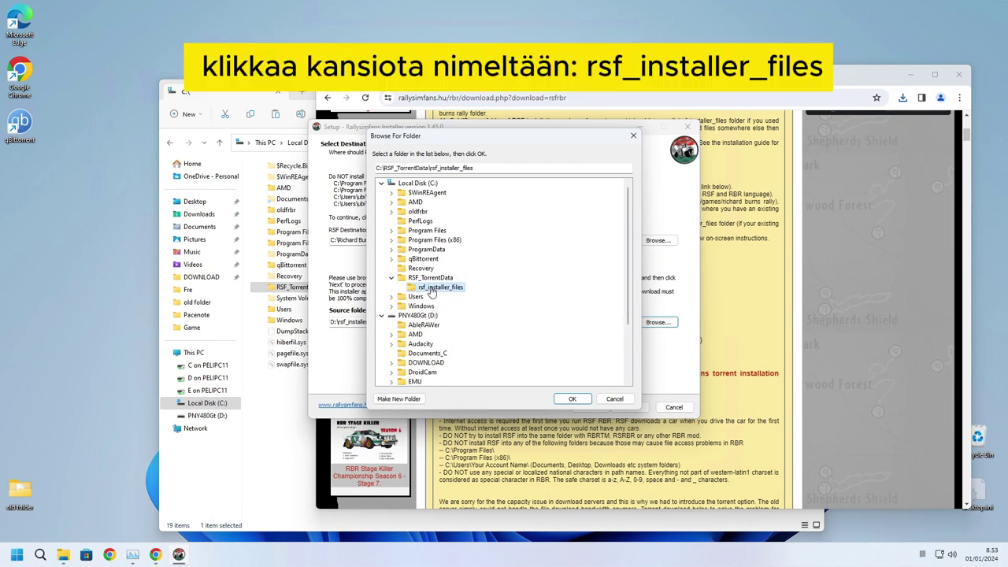
{"action": "left_click", "coordinate": [381, 315]}
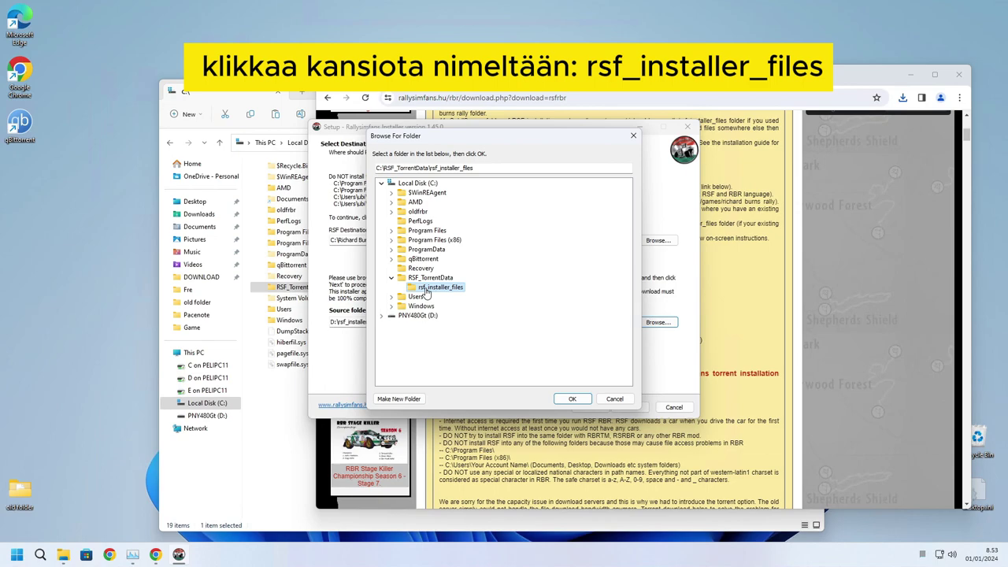
{"action": "left_click", "coordinate": [571, 400]}
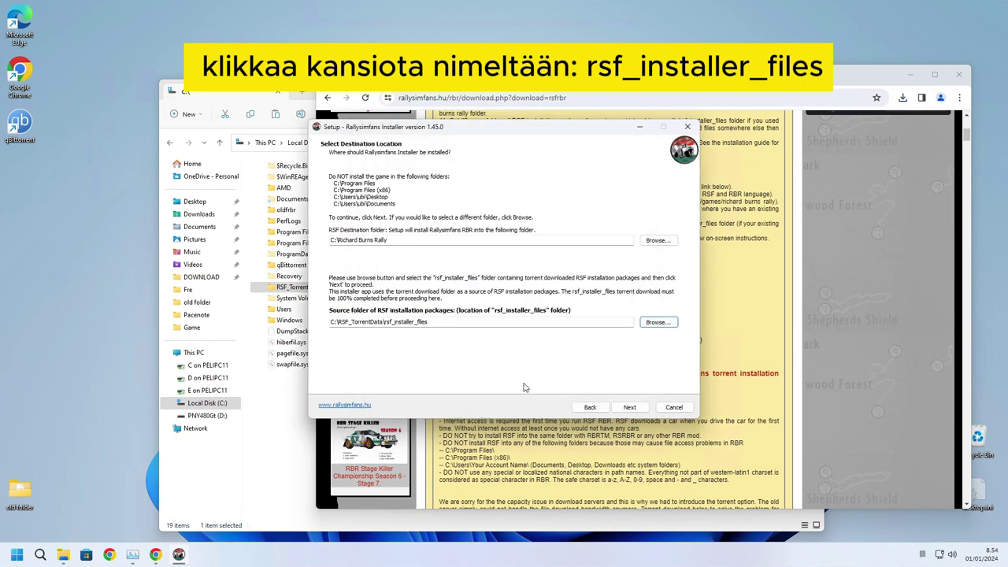
Step: Set the RSF destination folder to C:\RBR_RSF and continue to the installation type page
{"action": "left_click_drag", "start_coordinate": [459, 128], "coordinate": [496, 147]}
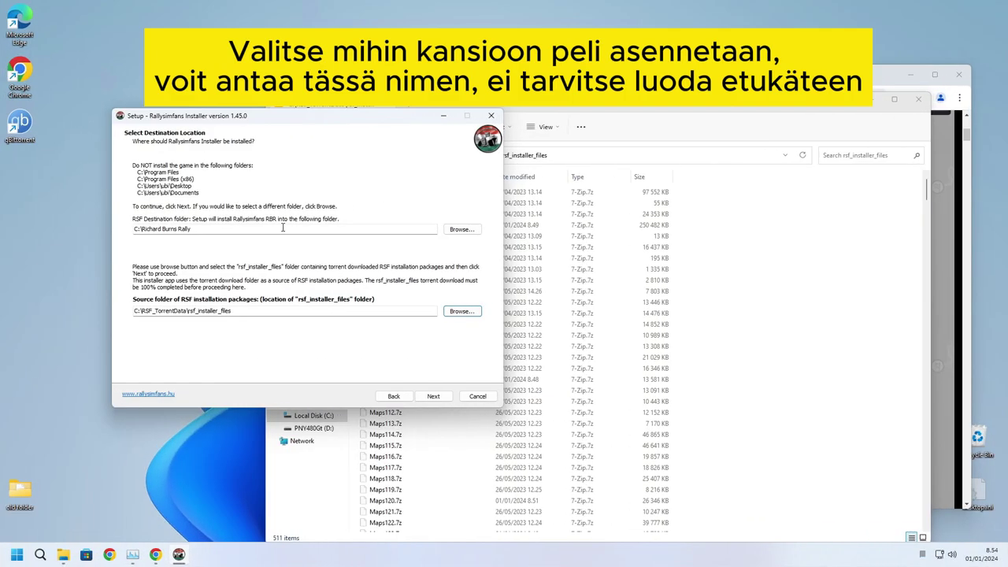
{"action": "left_click", "coordinate": [165, 233]}
{"action": "left_click_drag", "start_coordinate": [142, 229], "coordinate": [234, 235]}
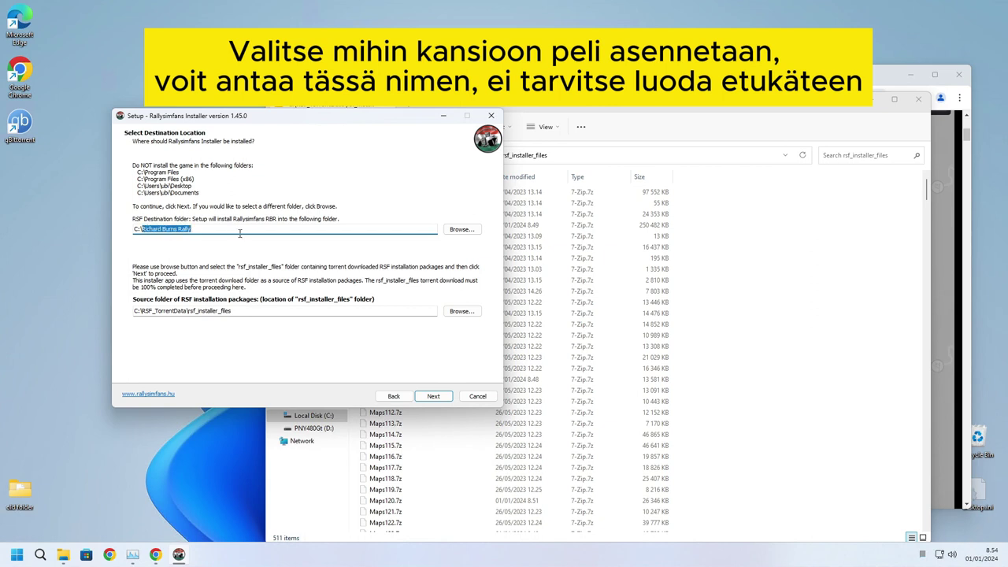
{"action": "type", "text": "BR_RSF"}
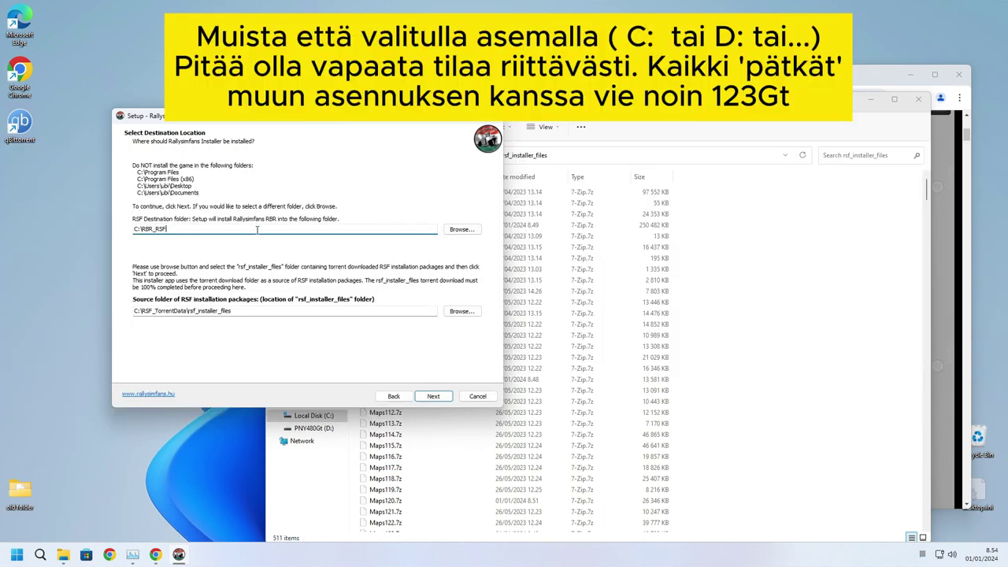
{"action": "left_click", "coordinate": [433, 396]}
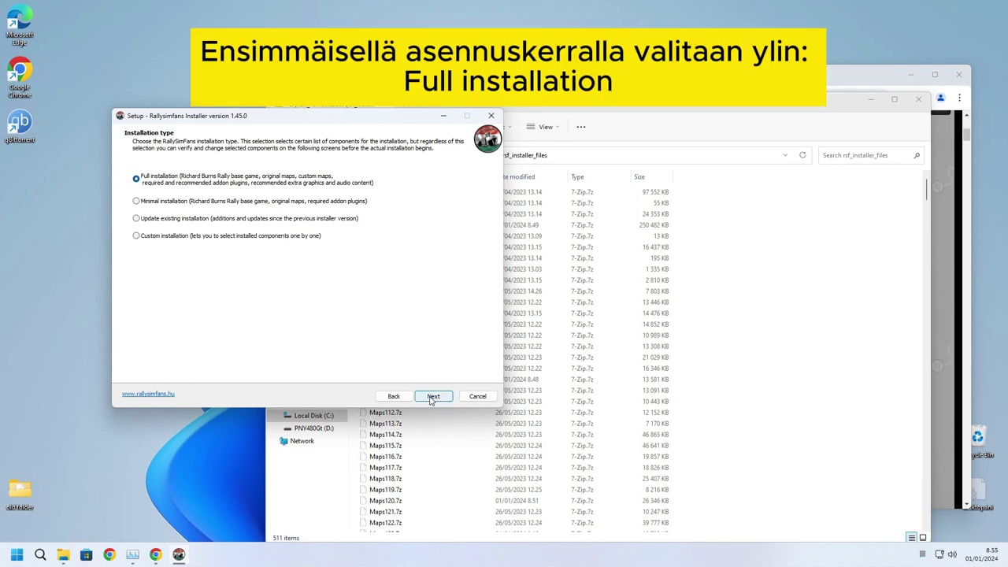
Step: Check the remaining steps of the torrent installation guide, and proceed with Full installation and the primary wedos download server
{"action": "left_click", "coordinate": [870, 98]}
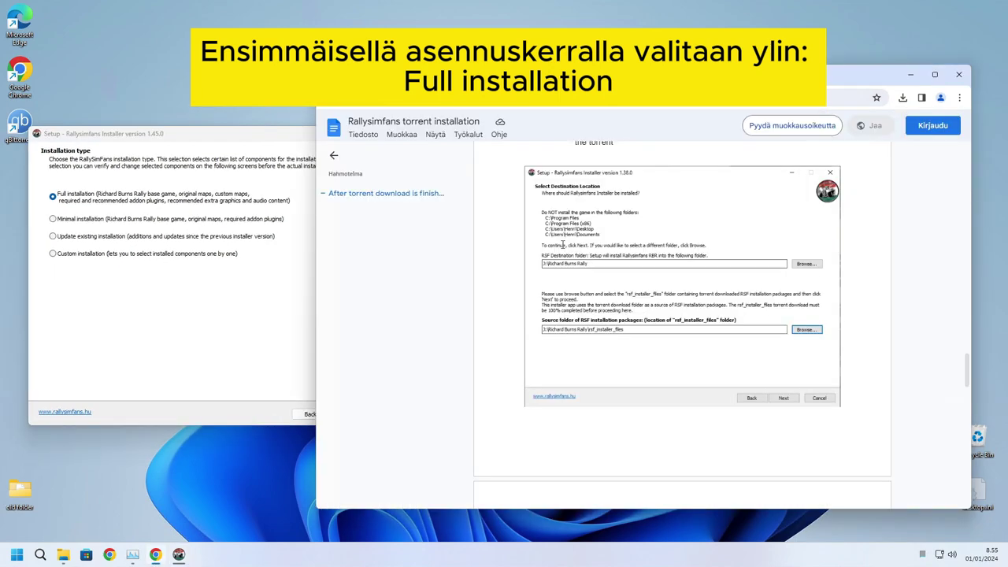
{"action": "scroll", "coordinate": [562, 245], "scroll_direction": "down", "scroll_amount": 10}
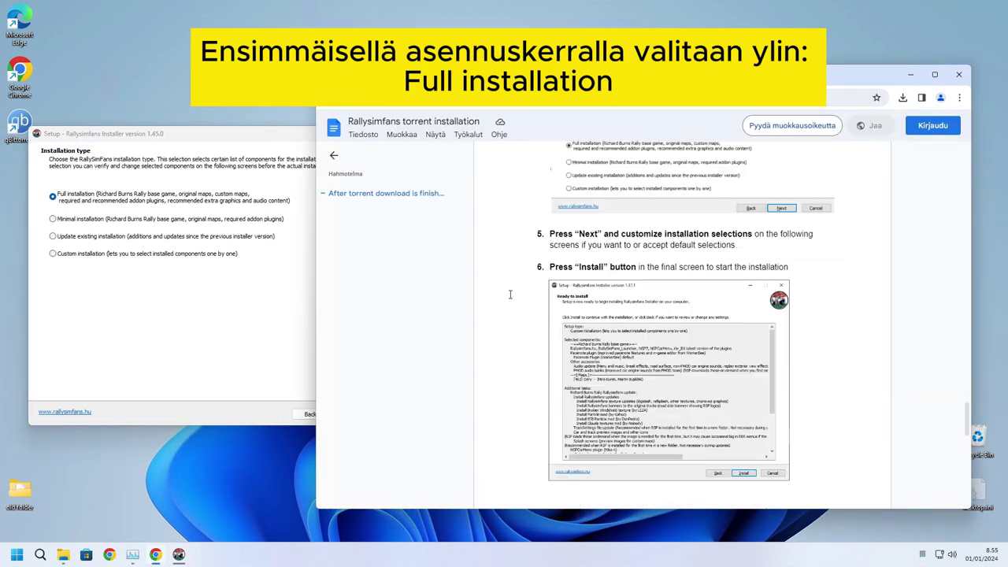
{"action": "scroll", "coordinate": [508, 293], "scroll_direction": "down", "scroll_amount": 8}
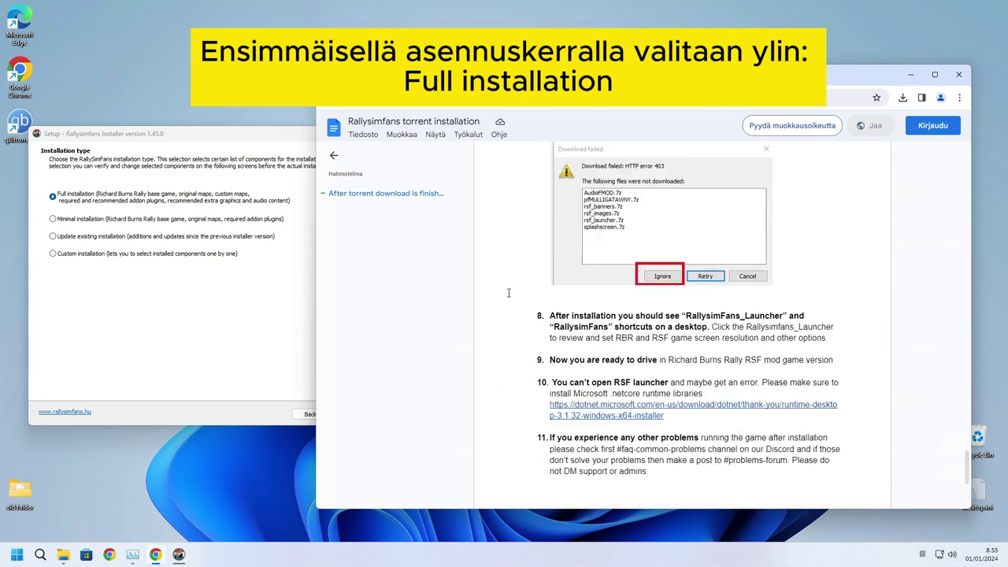
{"action": "left_click", "coordinate": [242, 140]}
{"action": "left_click", "coordinate": [349, 414]}
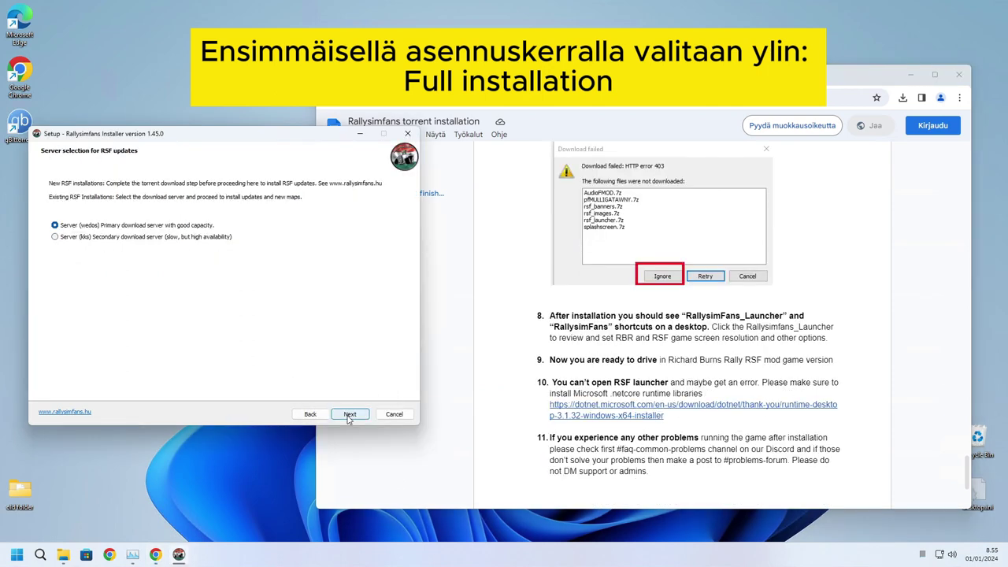
{"action": "left_click", "coordinate": [350, 414]}
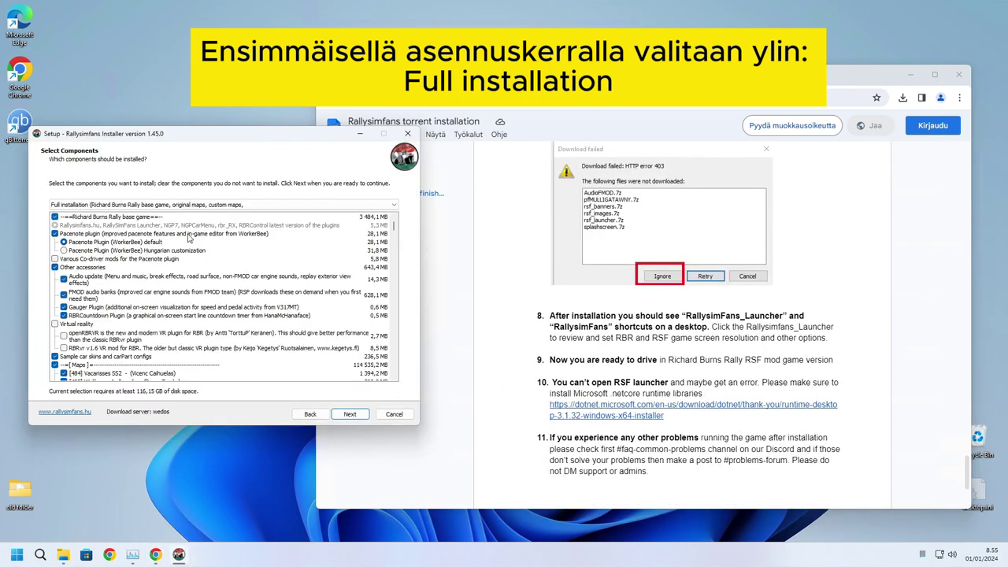
Step: Add the Various Co-driver mods and the whole Virtual reality group to the components, with the installer alone on the desktop
{"action": "left_click", "coordinate": [911, 74]}
{"action": "left_click_drag", "start_coordinate": [197, 133], "coordinate": [568, 103]}
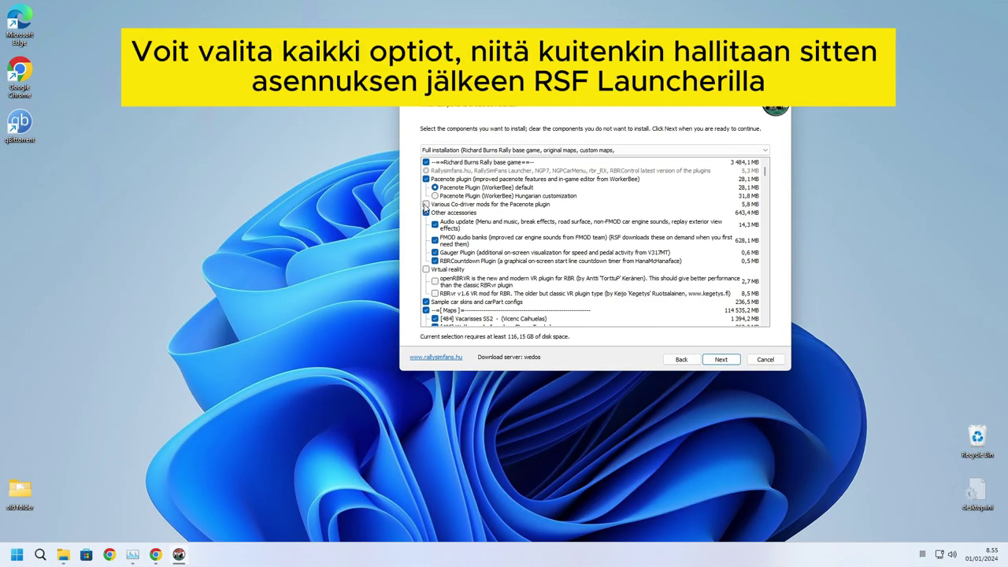
{"action": "left_click", "coordinate": [425, 205]}
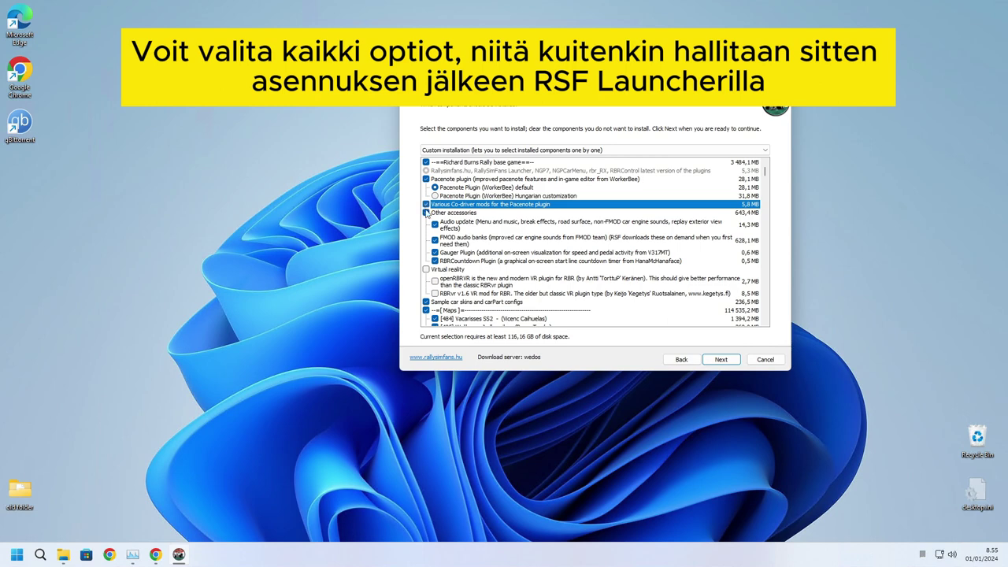
{"action": "left_click", "coordinate": [425, 270]}
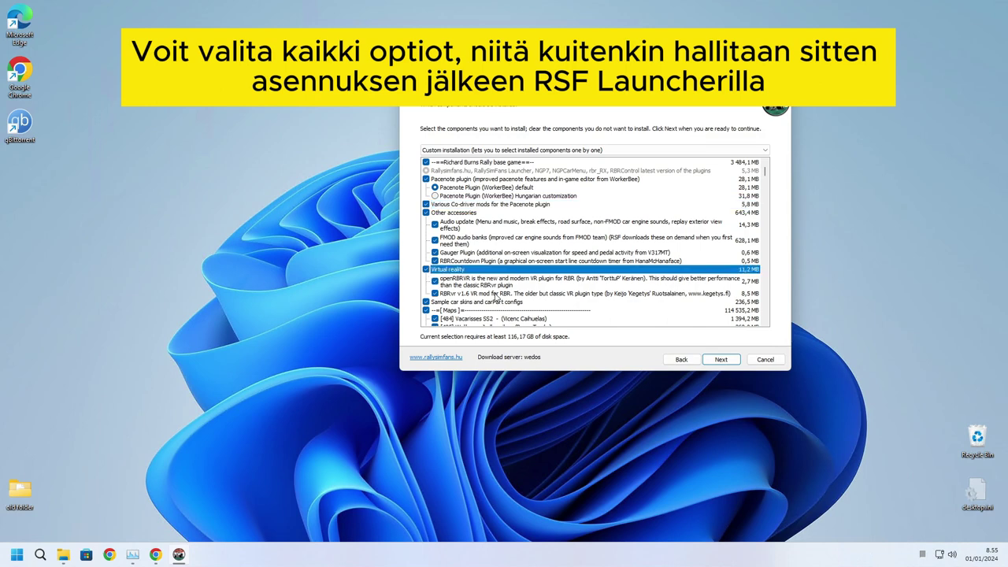
Step: Review the map list to its end and add the complete Test Maps and Offline Maps groups to the components
{"action": "scroll", "coordinate": [495, 296], "scroll_direction": "down", "scroll_amount": 1}
{"action": "scroll", "coordinate": [496, 296], "scroll_direction": "down", "scroll_amount": 1}
{"action": "scroll", "coordinate": [477, 276], "scroll_direction": "down", "scroll_amount": 1}
{"action": "scroll", "coordinate": [477, 275], "scroll_direction": "down", "scroll_amount": 2}
{"action": "scroll", "coordinate": [477, 275], "scroll_direction": "down", "scroll_amount": 6}
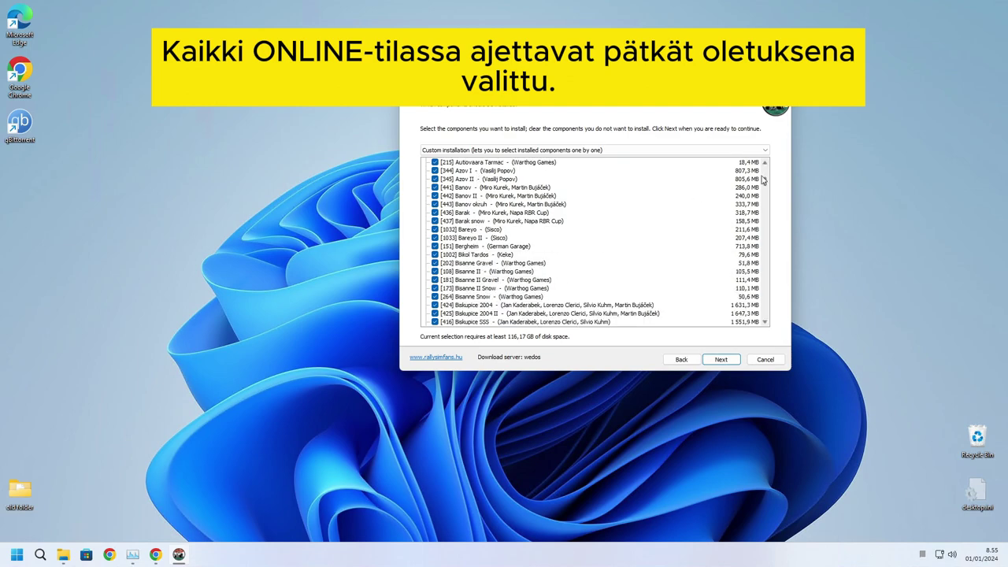
{"action": "left_click_drag", "start_coordinate": [765, 183], "coordinate": [765, 312]}
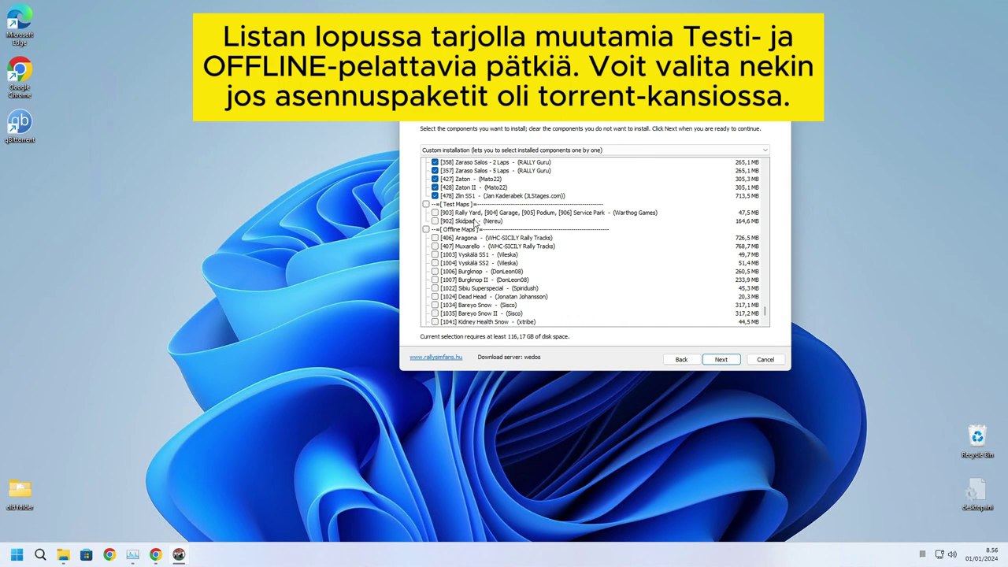
{"action": "scroll", "coordinate": [473, 236], "scroll_direction": "down", "scroll_amount": 1}
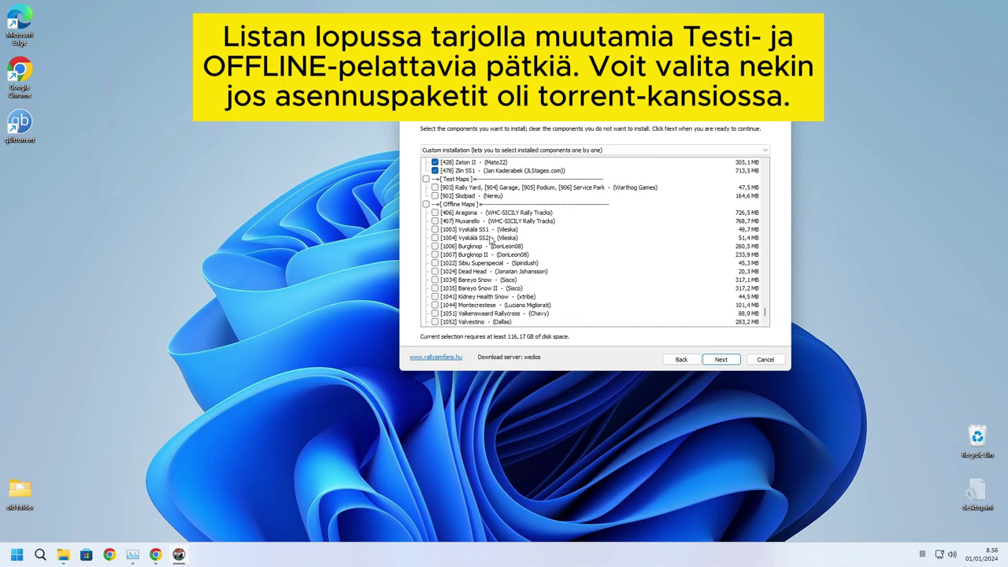
{"action": "scroll", "coordinate": [492, 239], "scroll_direction": "down", "scroll_amount": 1}
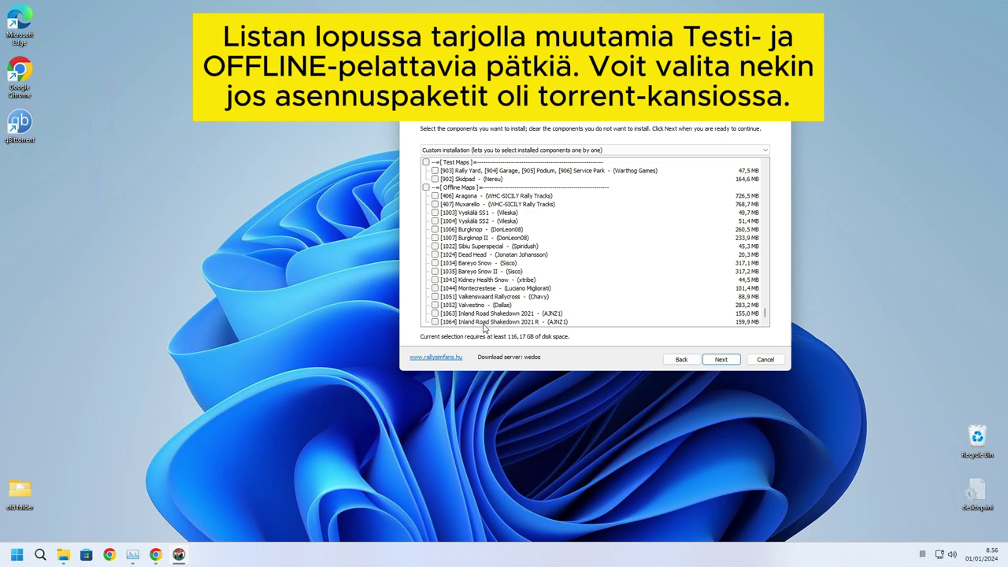
{"action": "scroll", "coordinate": [484, 328], "scroll_direction": "up", "scroll_amount": 1}
{"action": "left_click", "coordinate": [425, 187]}
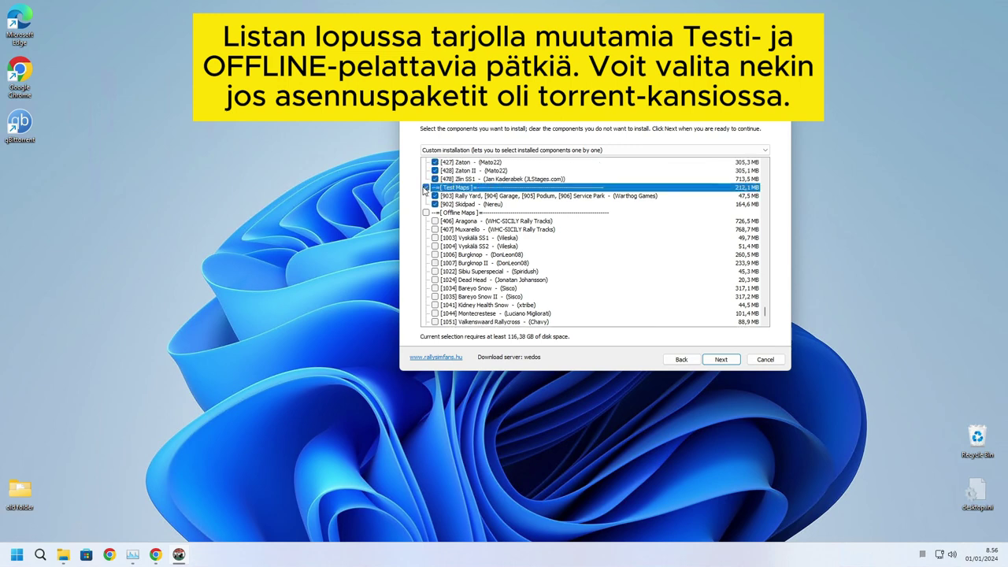
{"action": "left_click", "coordinate": [425, 213]}
{"action": "scroll", "coordinate": [508, 301], "scroll_direction": "down", "scroll_amount": 1}
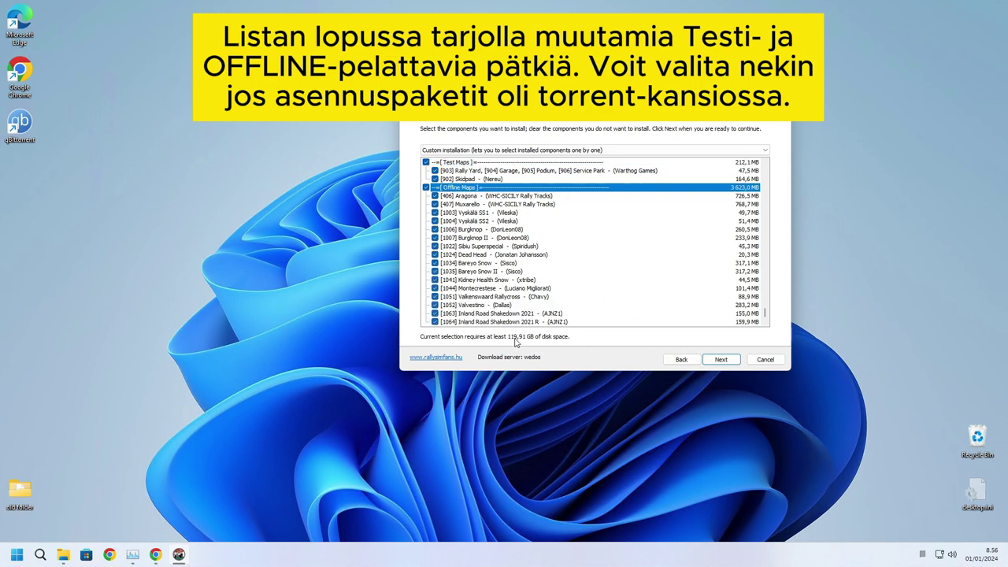
Step: Check the free space on Local Disk (C:) in File Explorer against the installer's disk space requirement
{"action": "left_click", "coordinate": [63, 554]}
{"action": "left_click_drag", "start_coordinate": [449, 104], "coordinate": [387, 67]}
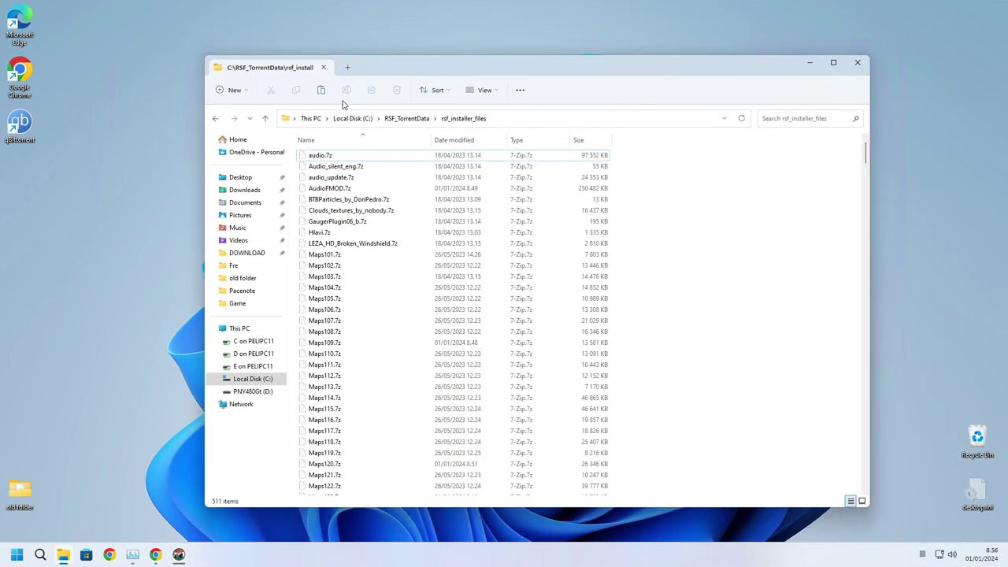
{"action": "left_click", "coordinate": [239, 328]}
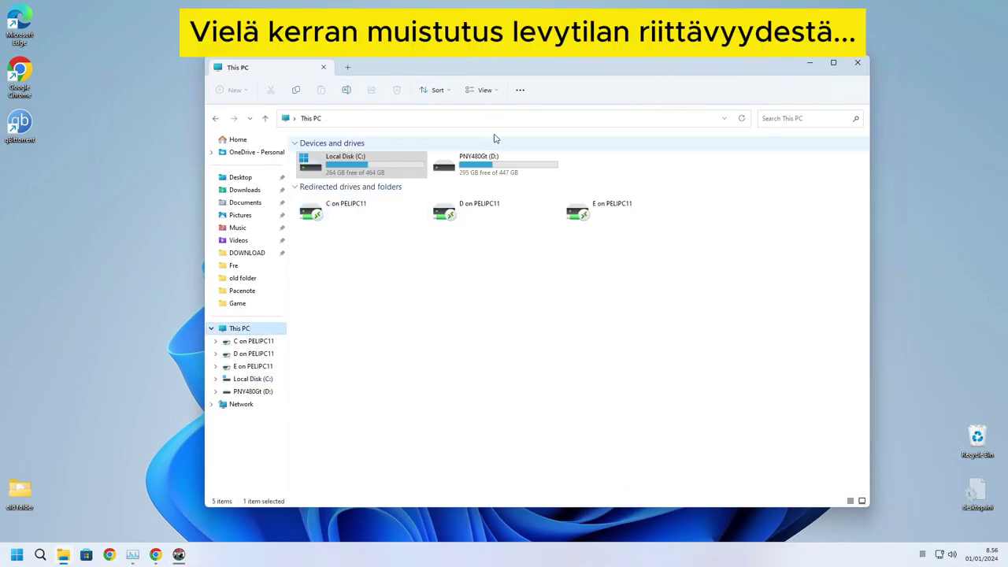
{"action": "left_click", "coordinate": [367, 178]}
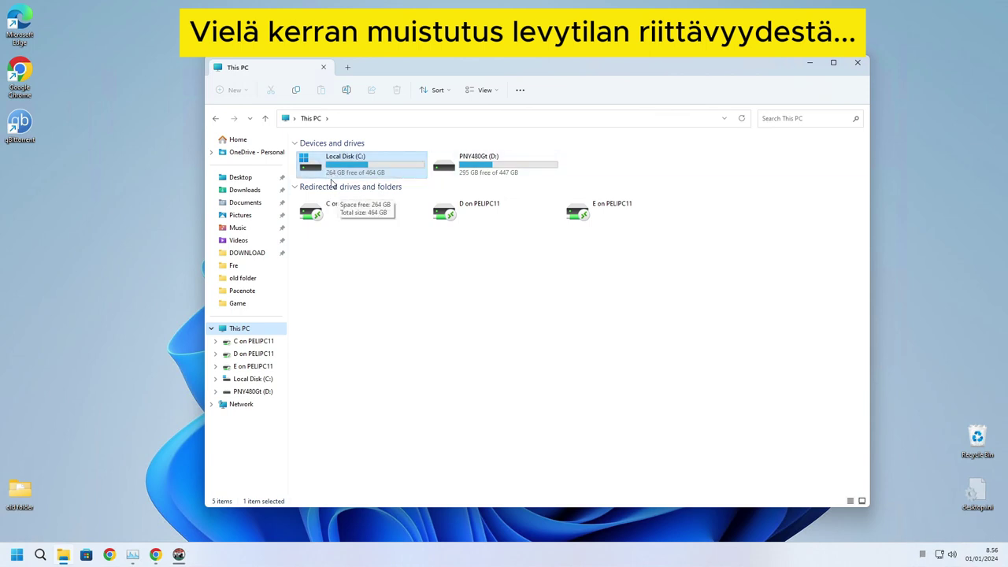
{"action": "left_click", "coordinate": [397, 71]}
{"action": "left_click_drag", "start_coordinate": [396, 70], "coordinate": [270, 94]}
{"action": "left_click", "coordinate": [451, 76]}
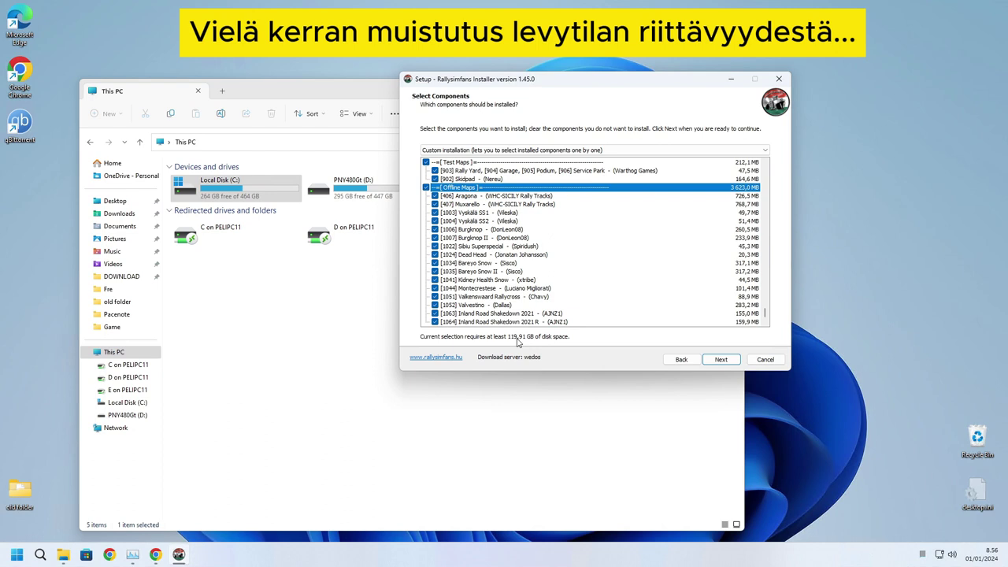
Step: Accept the components, keep the original English co-driver voice and confirm installing the VR plugins
{"action": "left_click", "coordinate": [719, 359]}
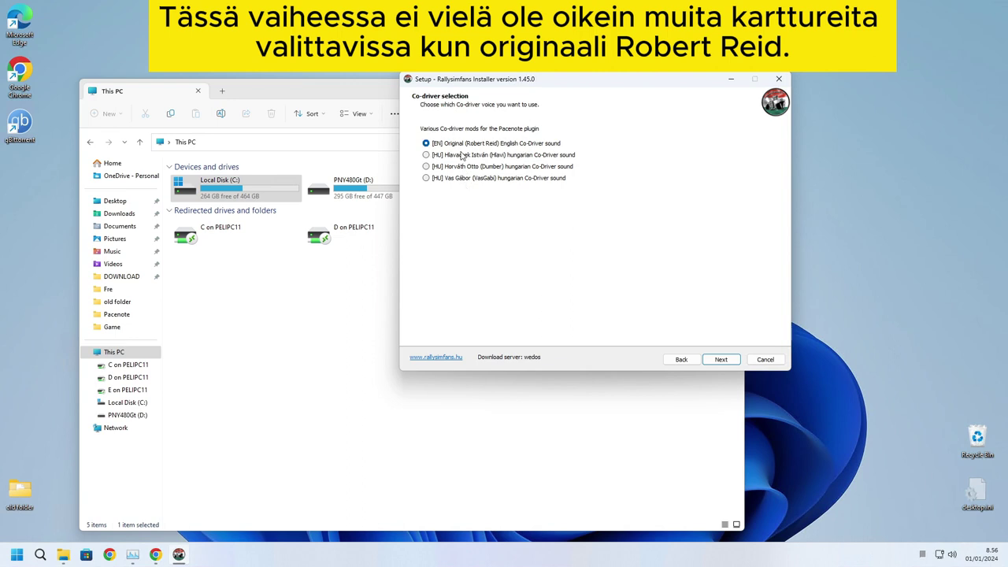
{"action": "left_click", "coordinate": [719, 361]}
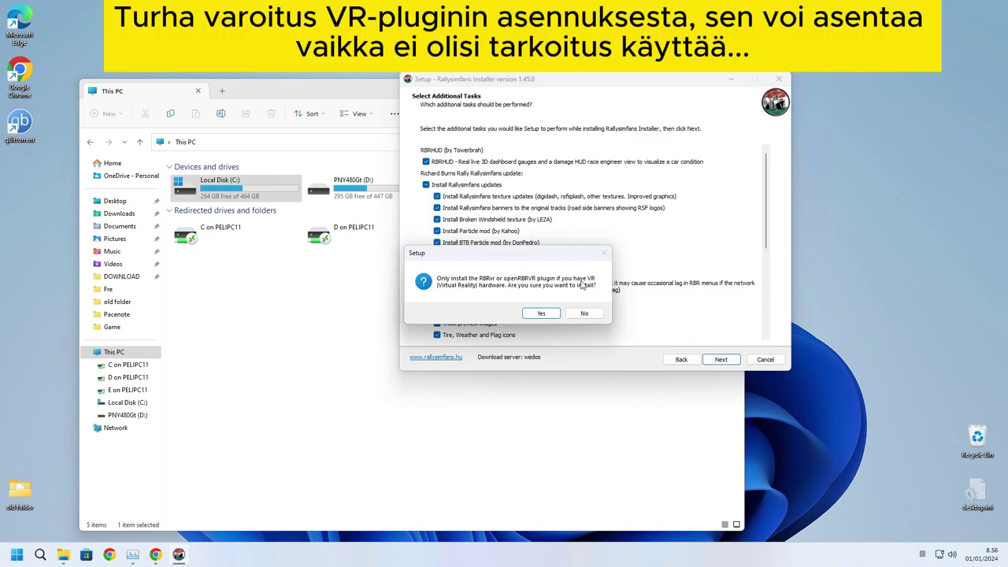
{"action": "left_click", "coordinate": [541, 314]}
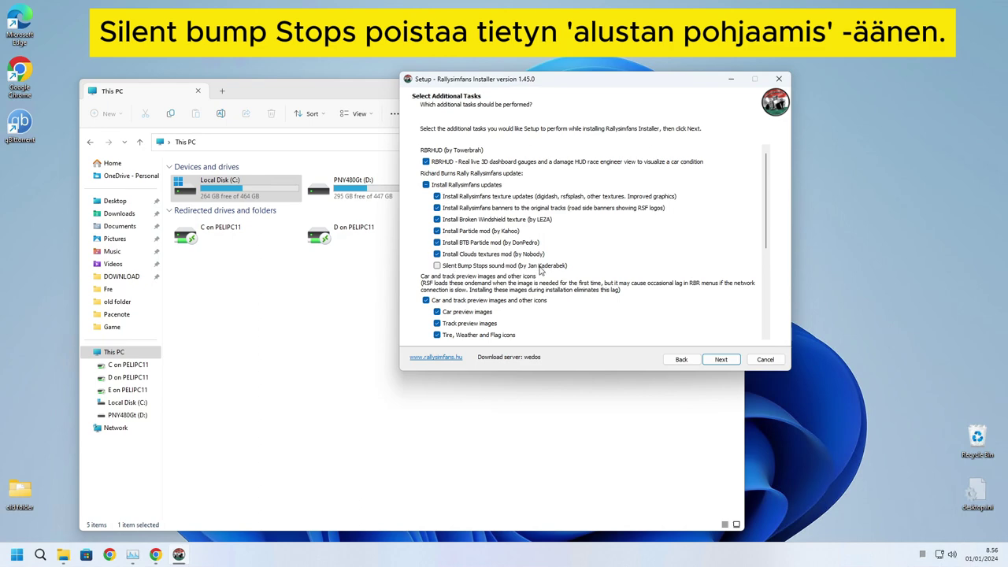
Step: Review all additional tasks and accept the default selection, with the RallySimFans Launcher desktop icon and without the game desktop shortcut
{"action": "scroll", "coordinate": [764, 236], "scroll_direction": "down", "scroll_amount": 2}
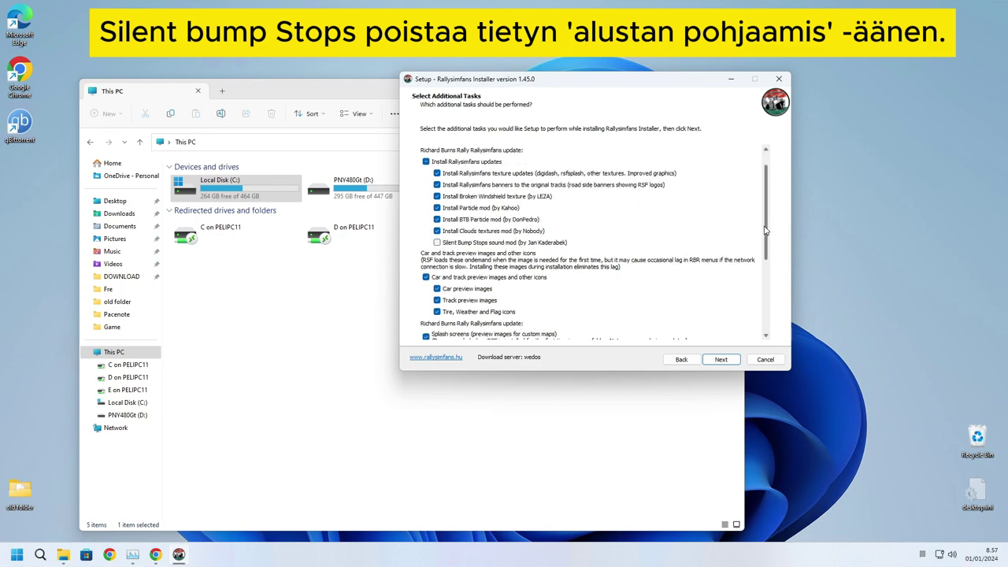
{"action": "left_click_drag", "start_coordinate": [764, 245], "coordinate": [765, 300]}
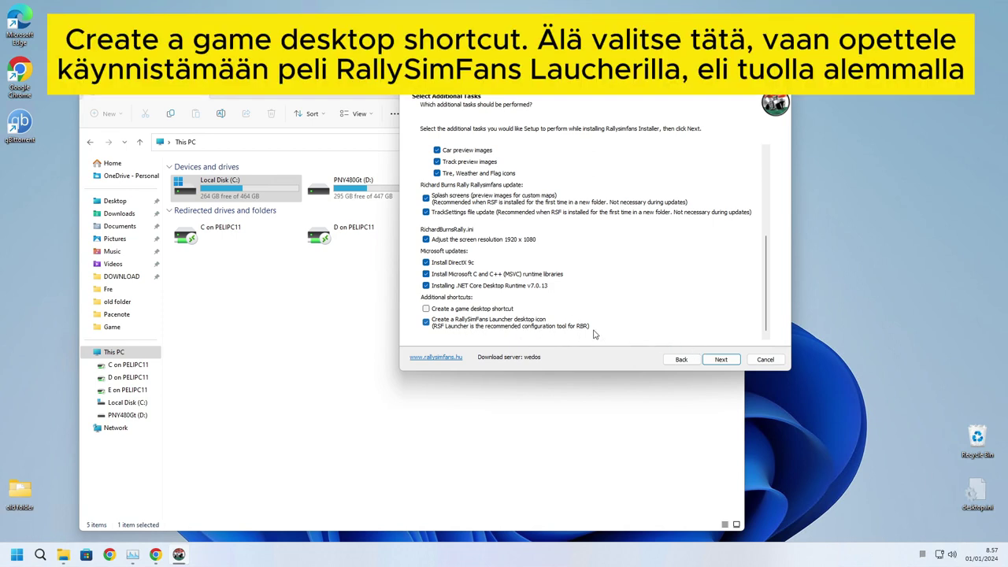
{"action": "left_click", "coordinate": [718, 361]}
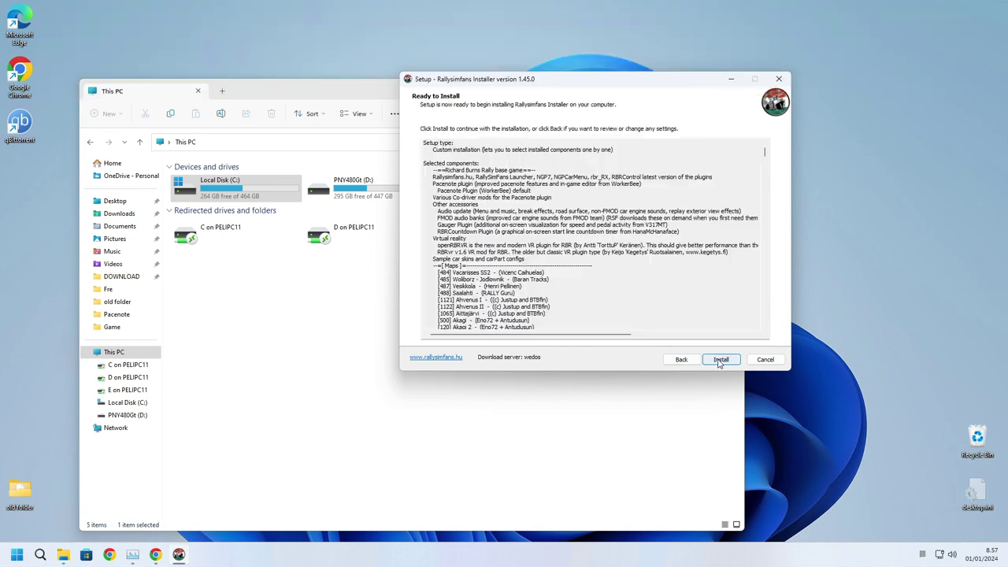
Step: Review the installation summary to its end, run the installation, and finish the setup with an immediate computer restart
{"action": "left_click_drag", "start_coordinate": [765, 160], "coordinate": [762, 329]}
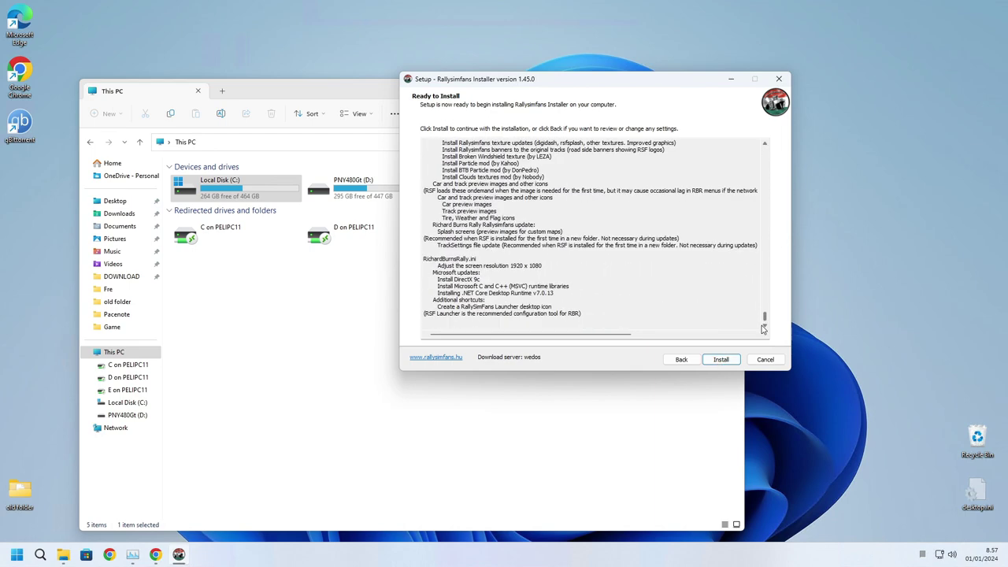
{"action": "left_click", "coordinate": [718, 360]}
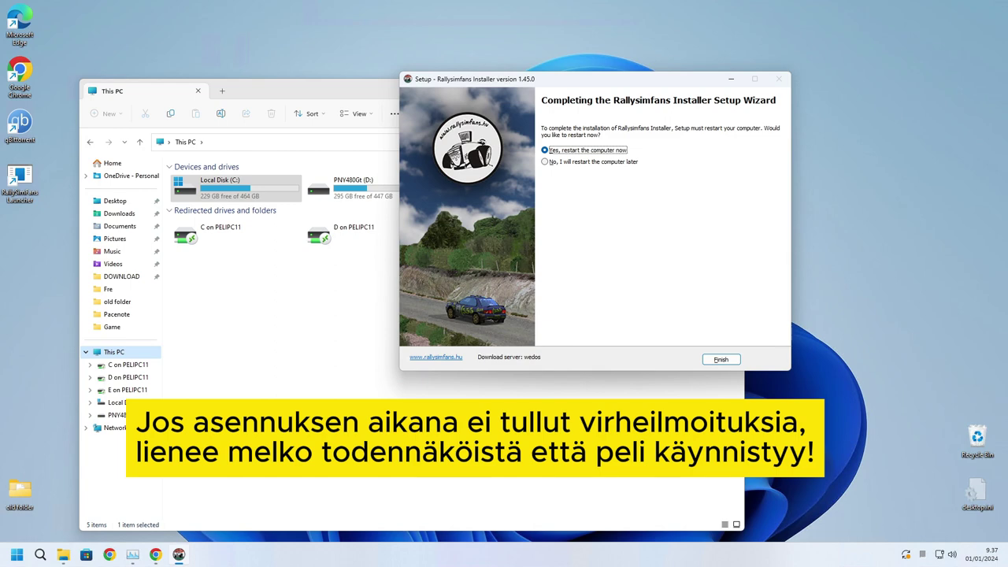
{"action": "left_click", "coordinate": [721, 359]}
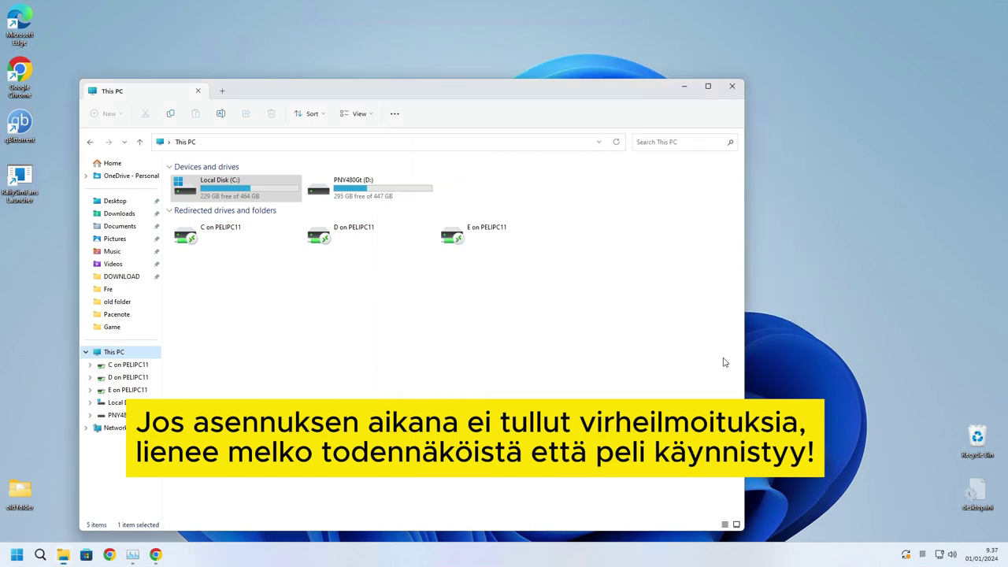